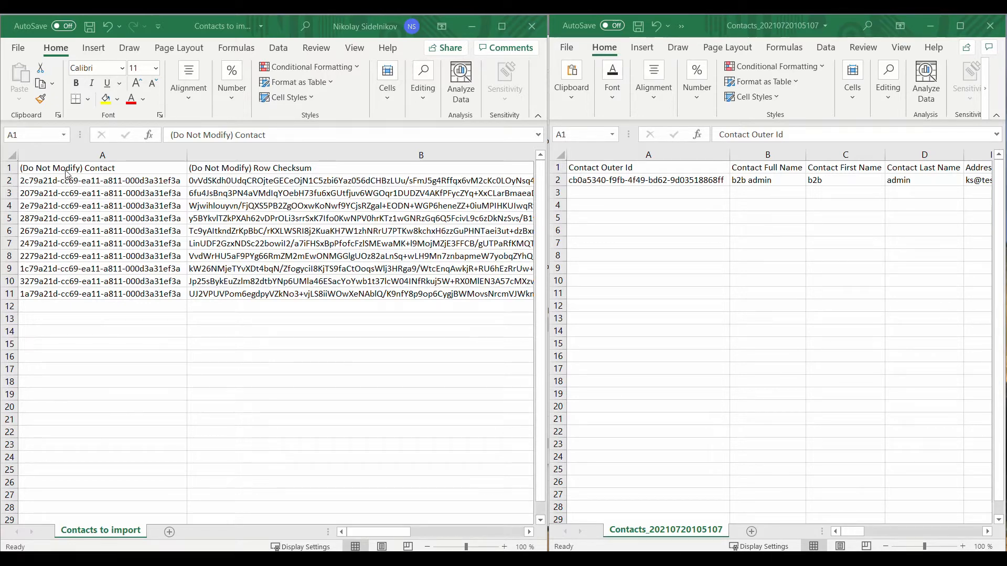
- Delete the "(Do Not Modify) Row Checksum" column from the Contacts to import sheet
left_click(64, 170)
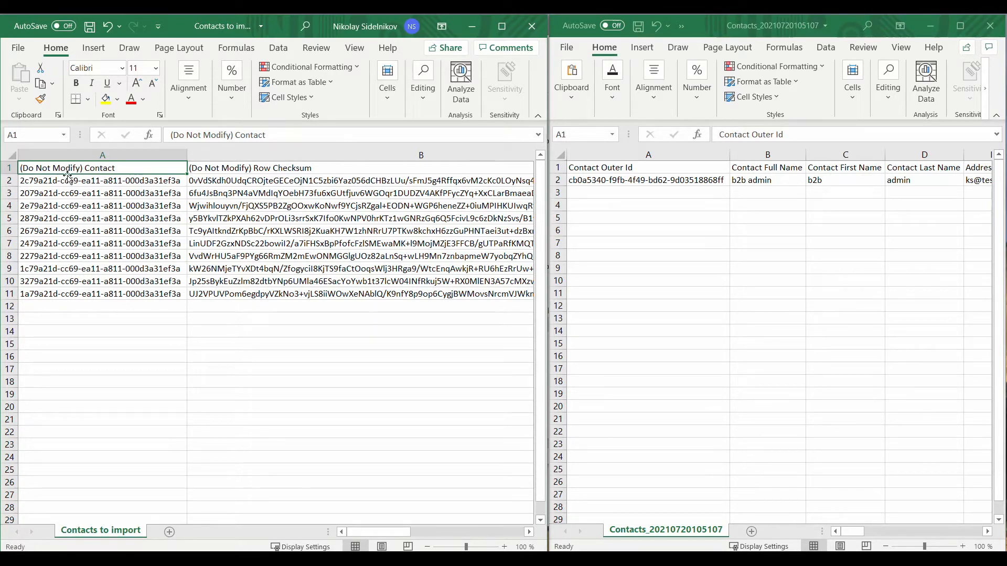
left_click(255, 152)
right_click(256, 156)
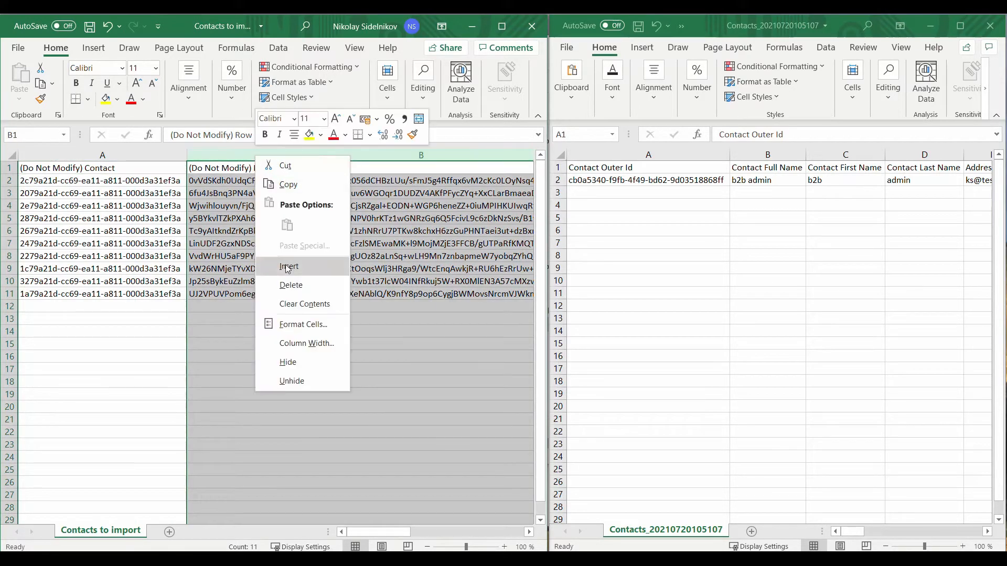
left_click(290, 285)
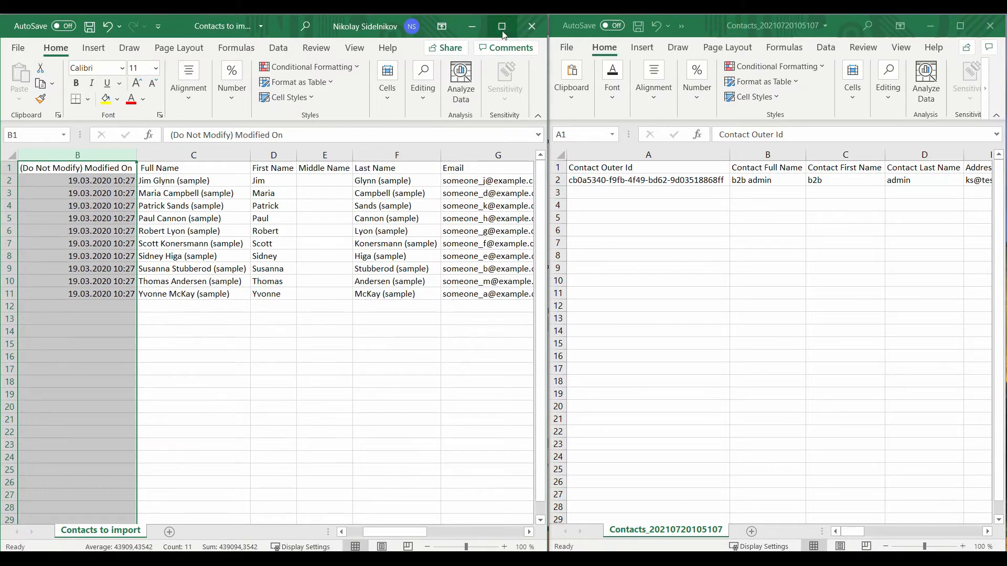
- Maximize the Contacts to import workbook and delete its "(Do Not Modify) Modified On" column
left_click(502, 31)
left_click(321, 176)
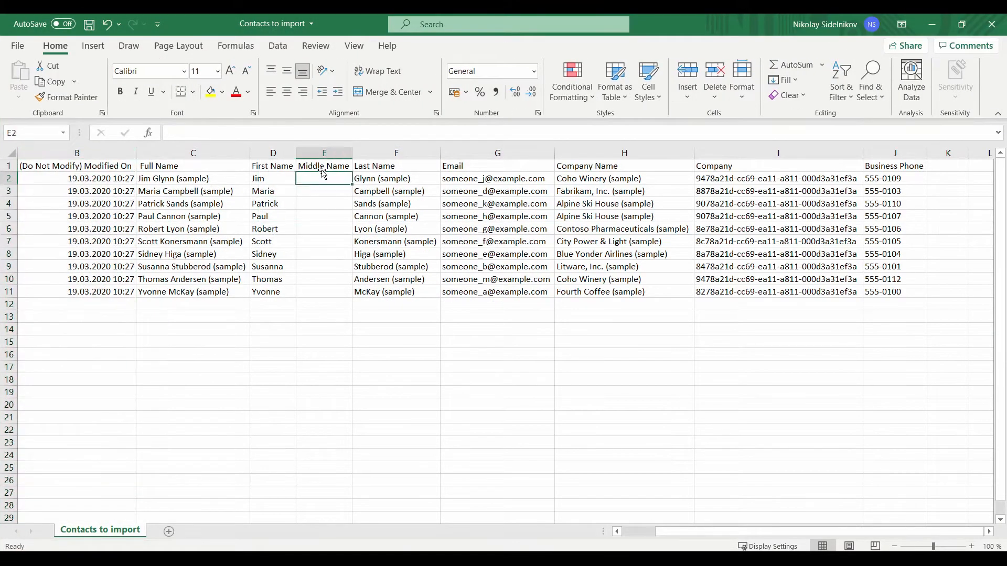
left_click(321, 152)
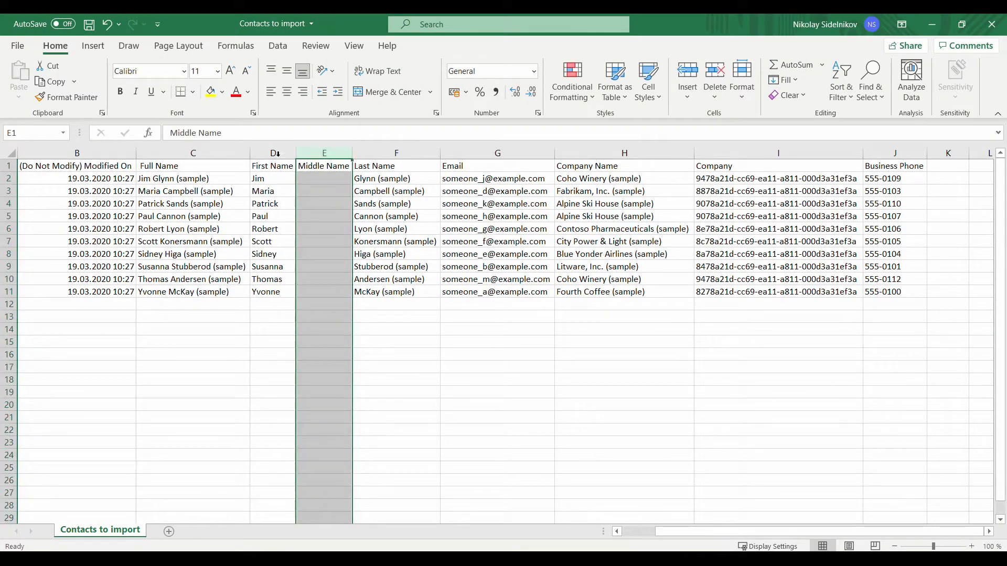
right_click(104, 153)
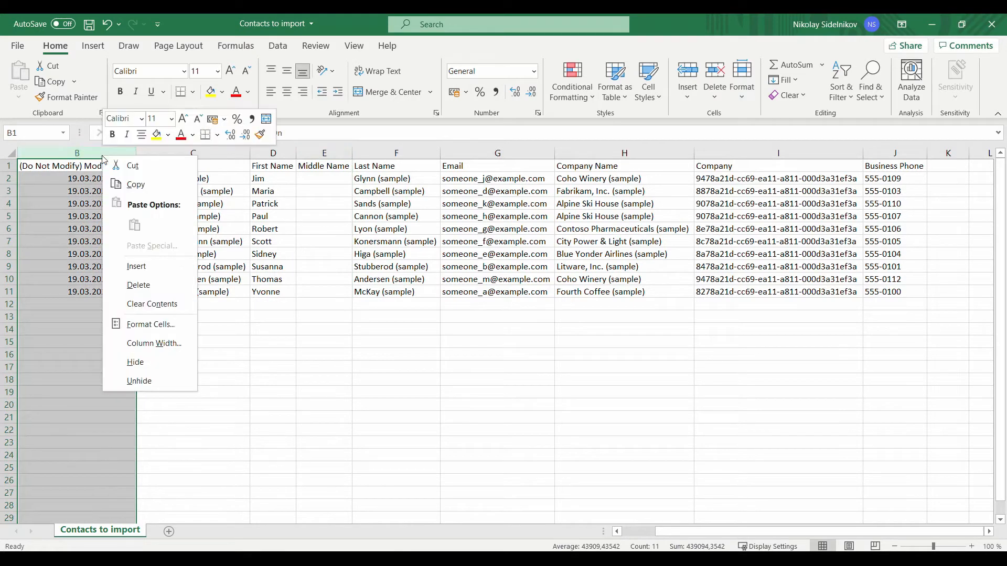
left_click(139, 285)
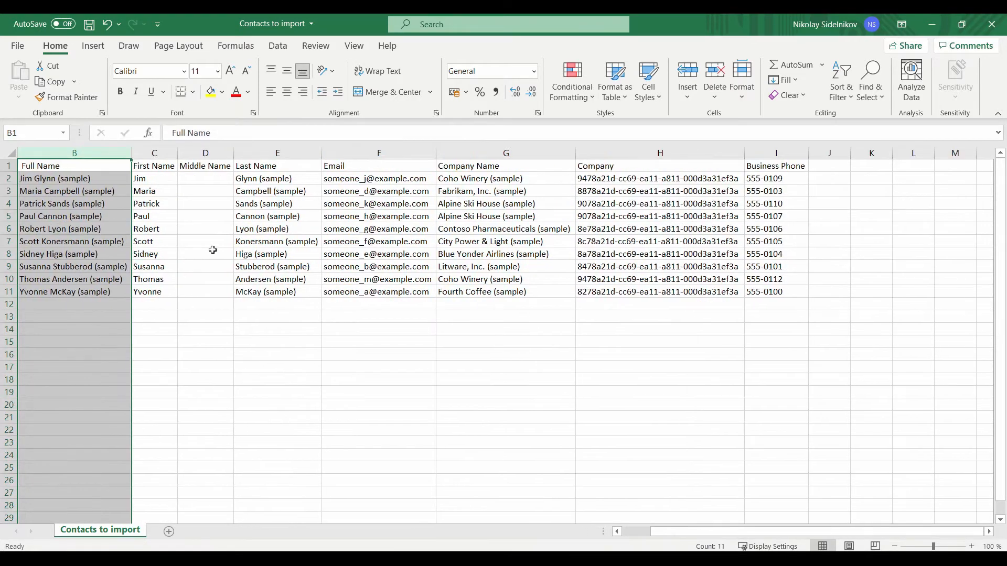
- Delete the empty "Middle Name" column from the Contacts to import sheet
left_click(212, 152)
right_click(212, 152)
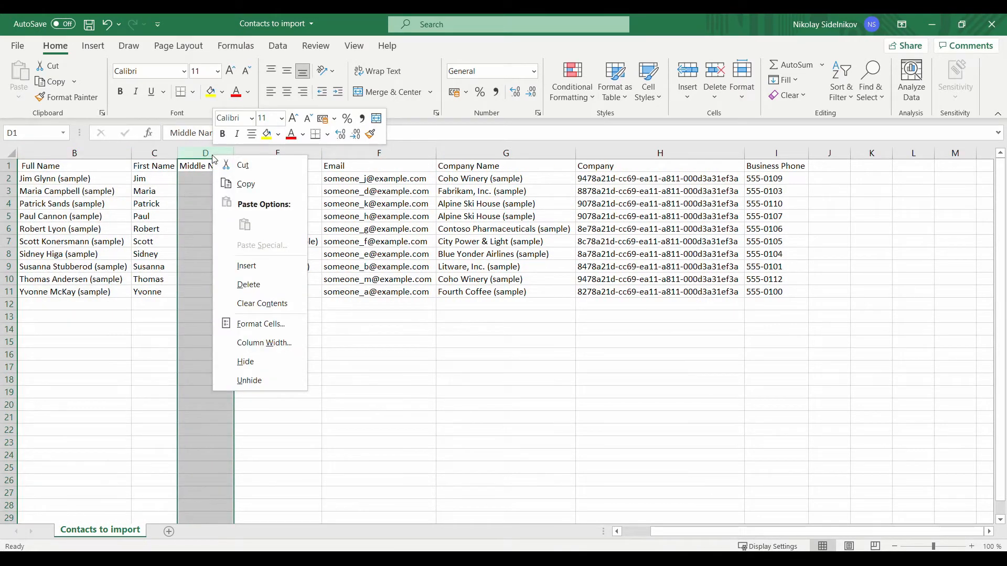
left_click(255, 284)
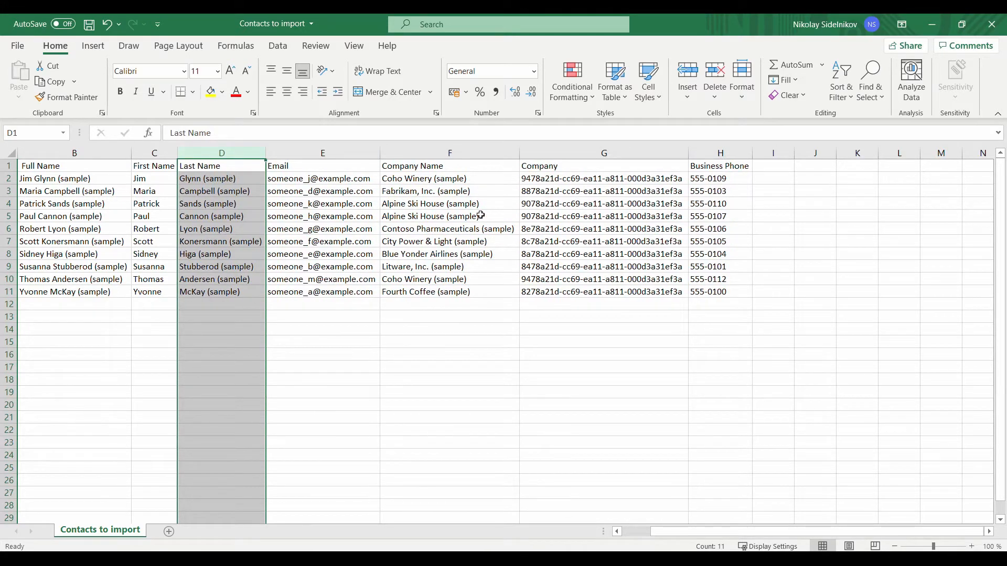
left_click(962, 24)
left_click(82, 170)
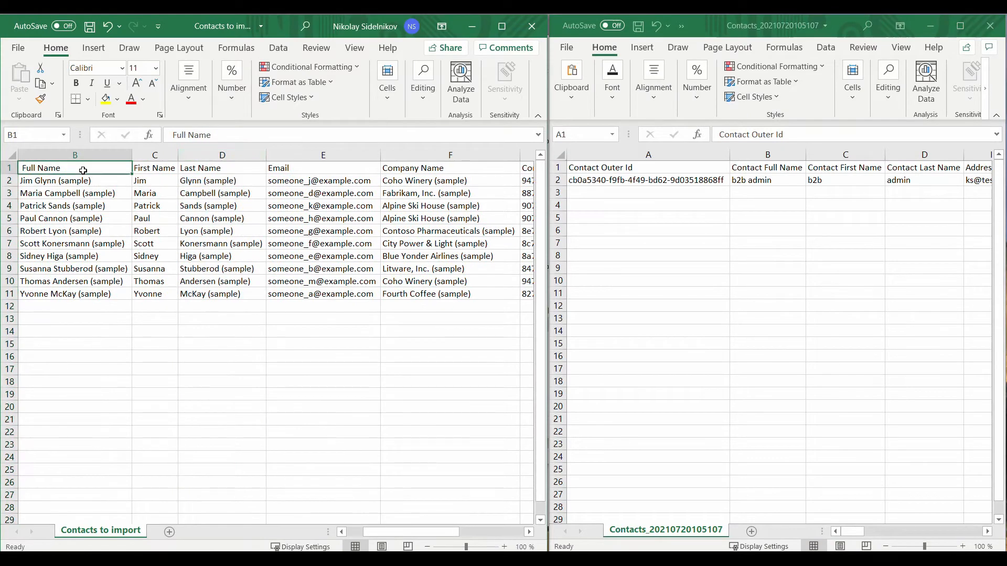
key("Left")
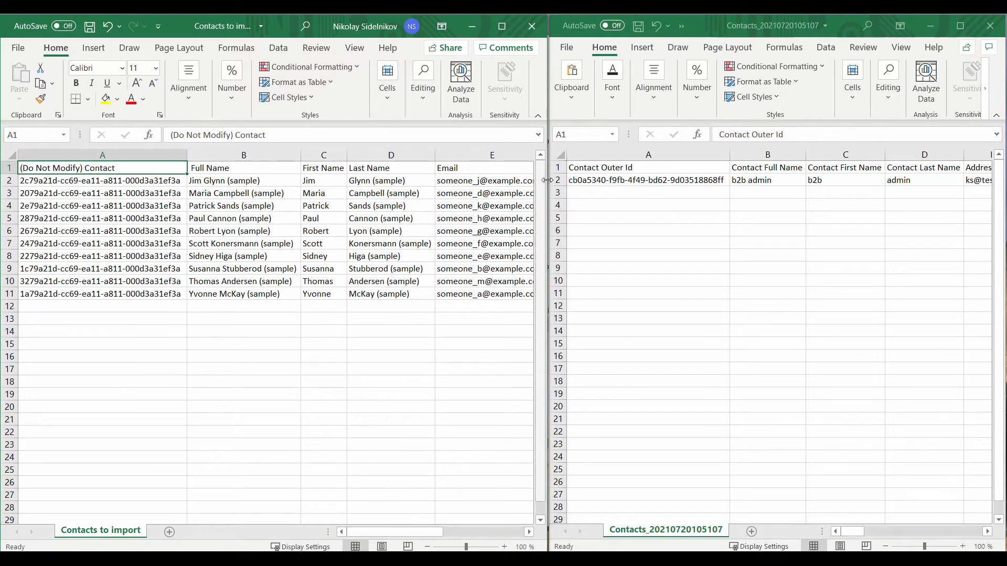
left_click(637, 167)
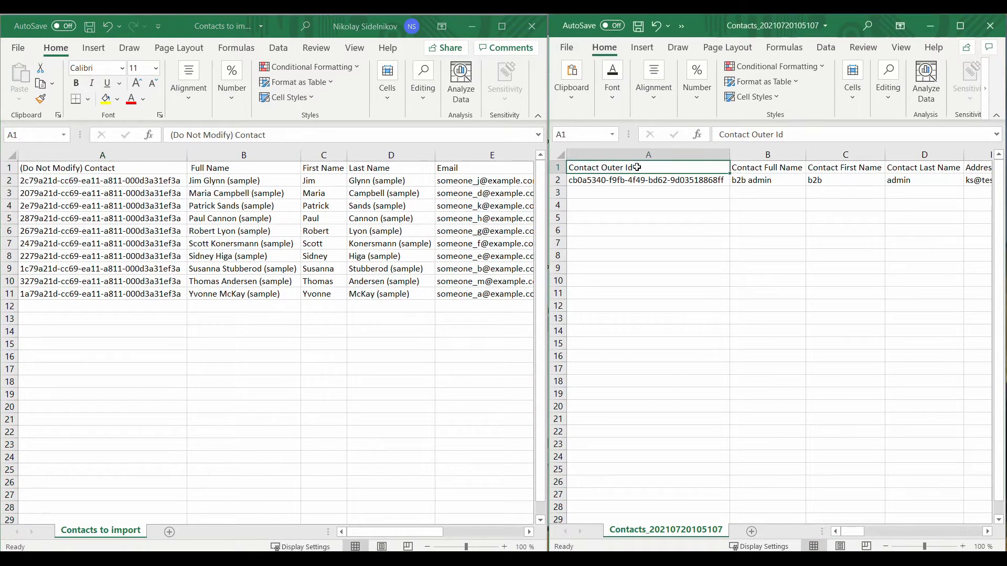
key("ctrl+c")
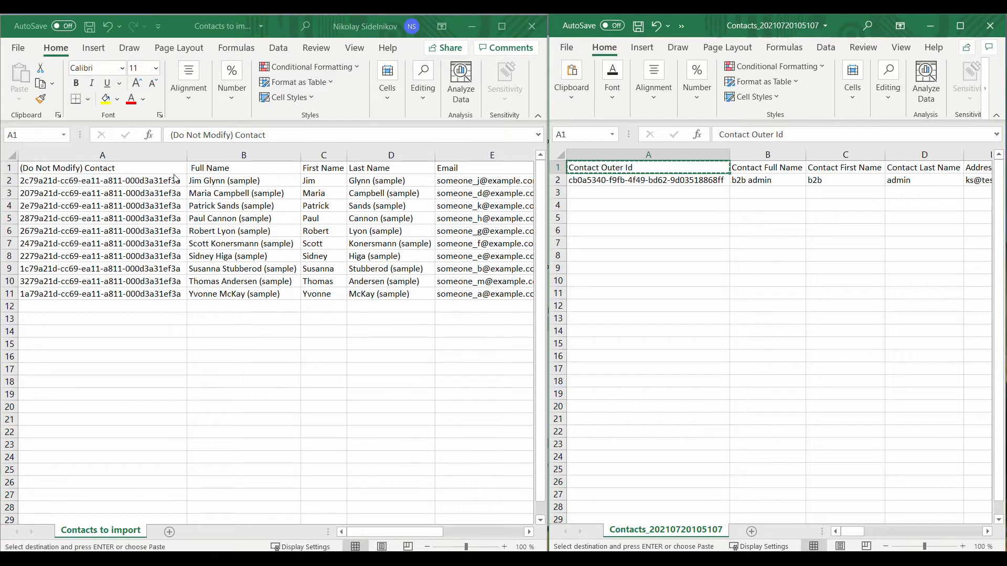
left_click(131, 168)
key("ctrl+v")
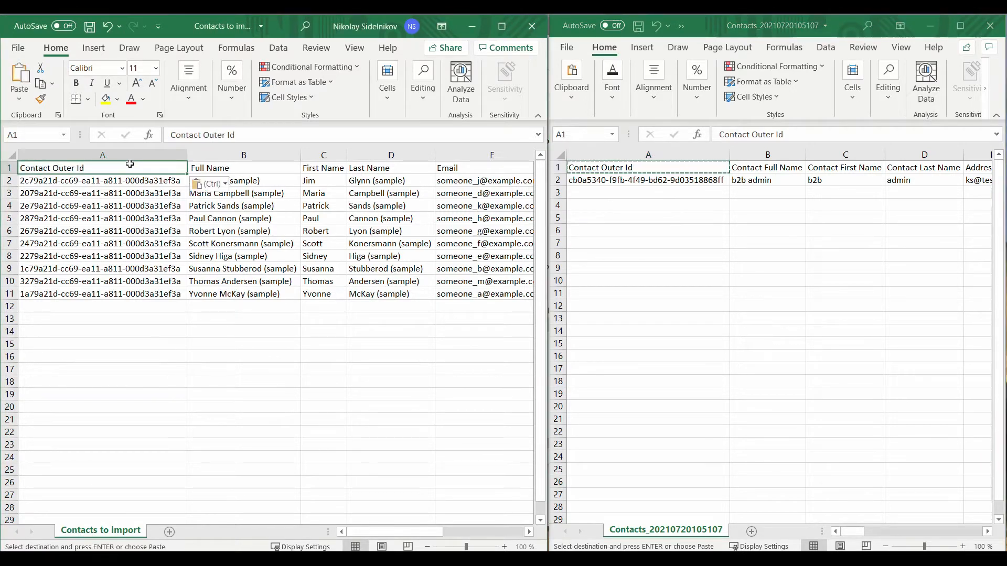
- Copy the headers Contact Full Name through Phones from the exported workbook and paste them over B1:H1 of Contacts to import
left_click(763, 169)
left_click(763, 169)
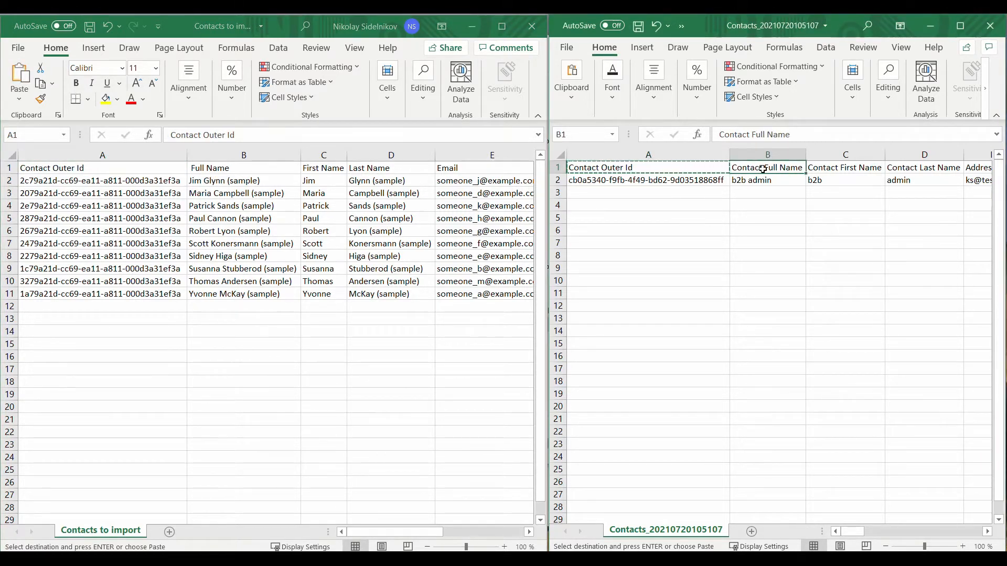
mouse_move(763, 169)
left_mouse_down()
mouse_move(992, 169)
mouse_move(763, 169)
left_mouse_up()
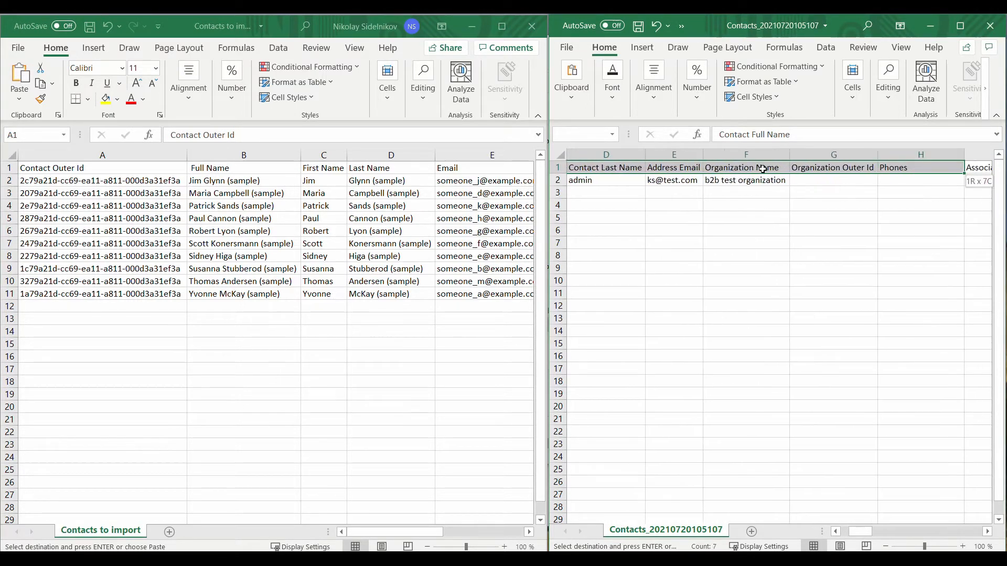
key("ctrl+c")
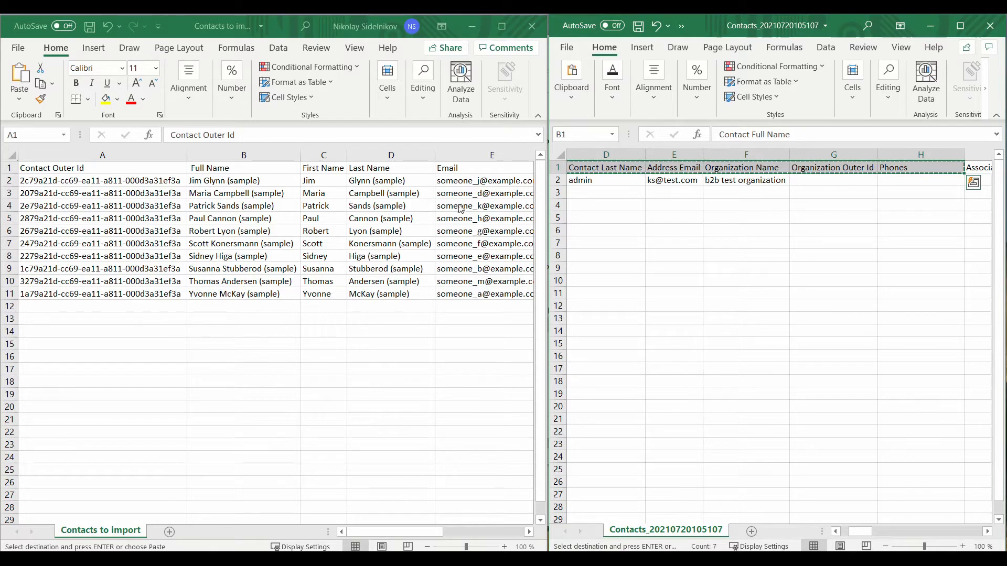
left_click(225, 170)
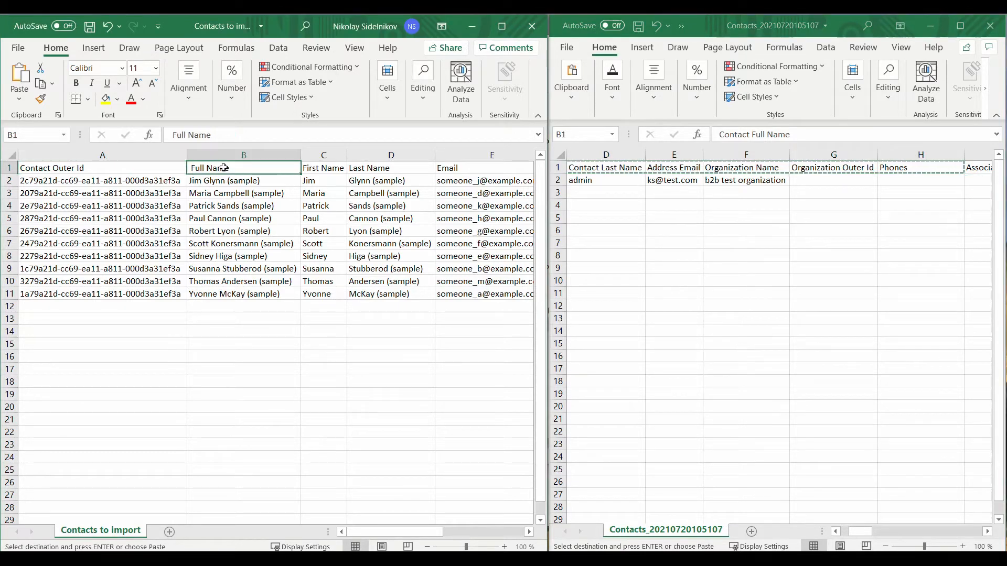
left_click(502, 26)
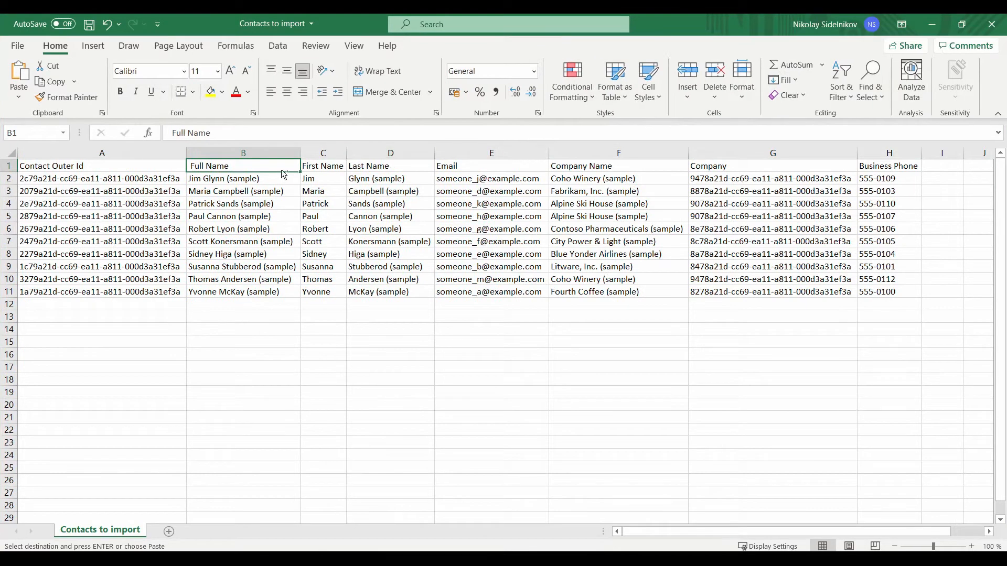
key("ctrl+v")
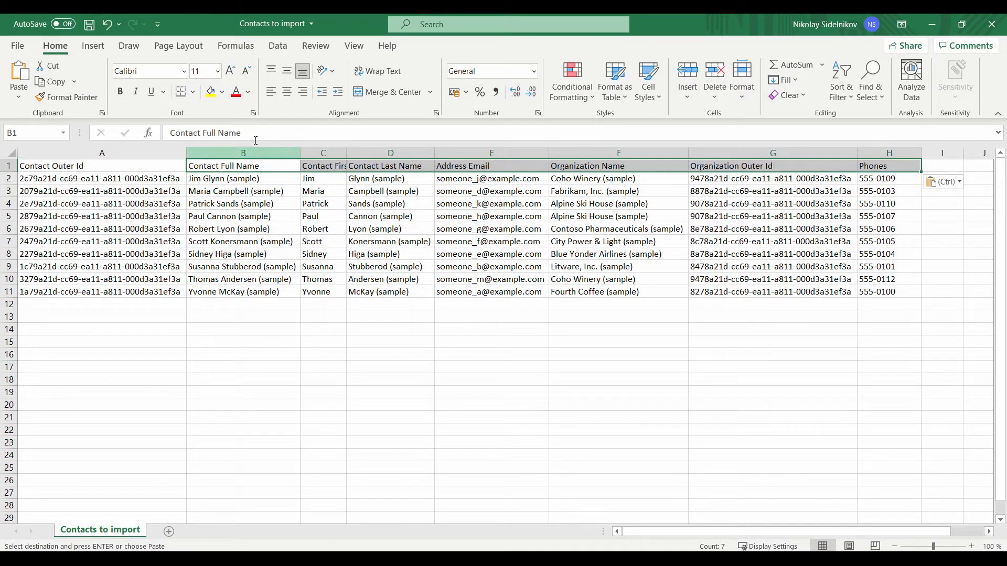
- Fit all column widths to their contents in the Contacts to import sheet and save the workbook
left_click(8, 150)
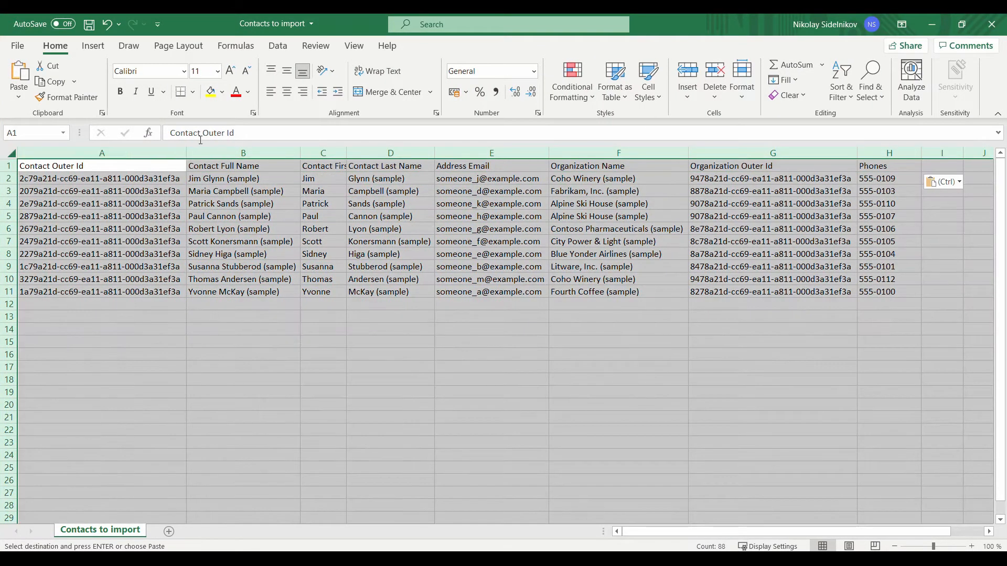
double_click(187, 153)
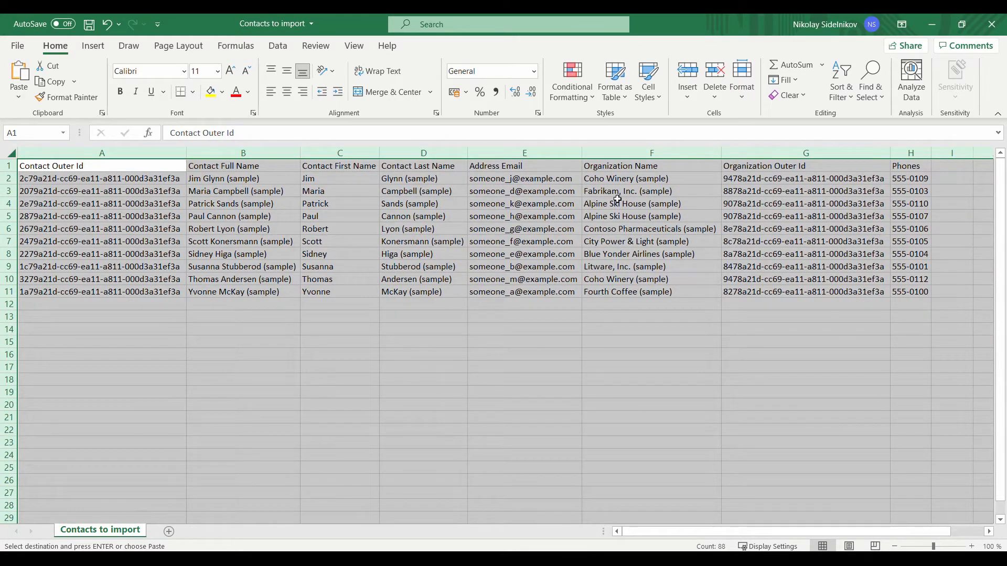
left_click(619, 179)
left_click_drag(783, 166, 778, 295)
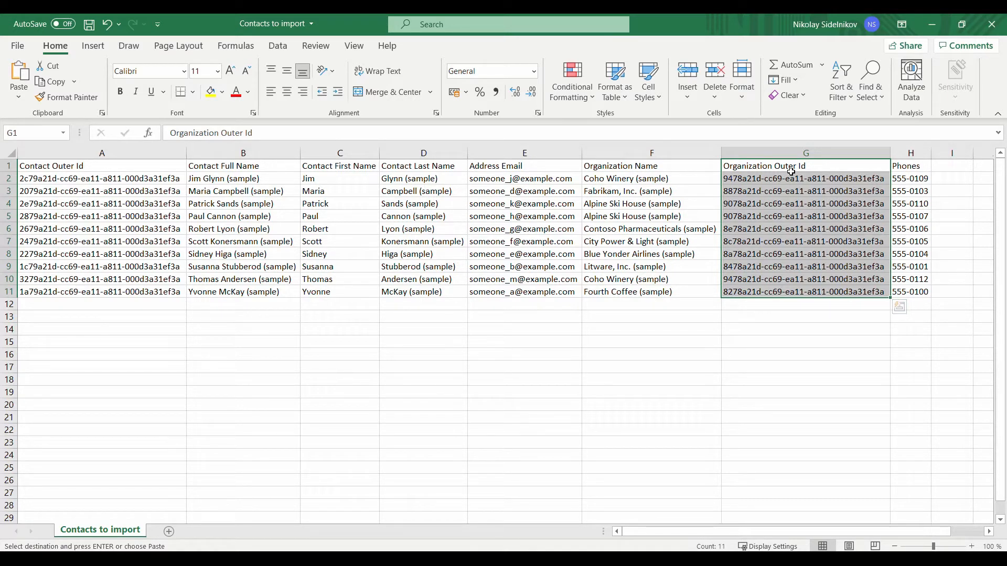
left_click(19, 47)
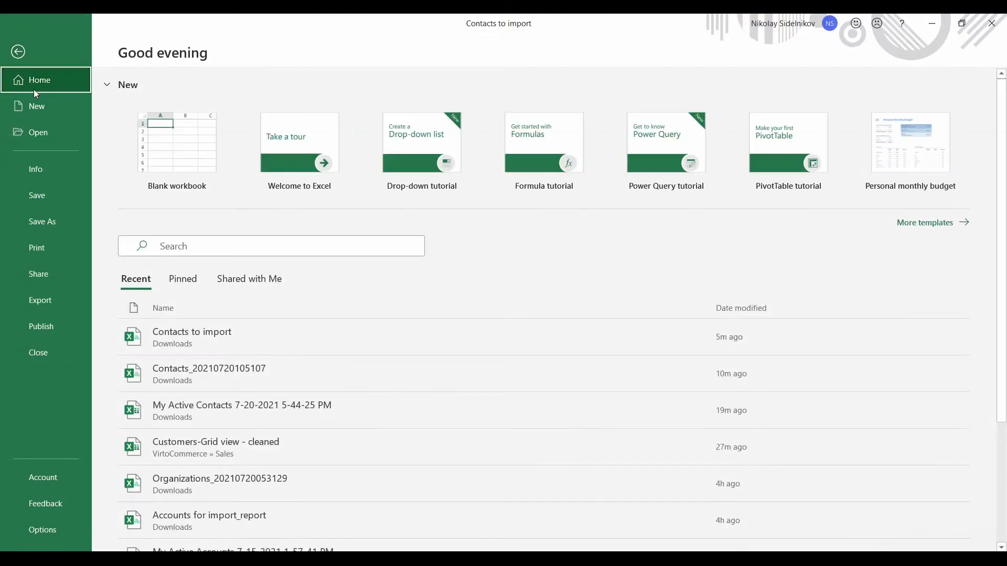
left_click(48, 207)
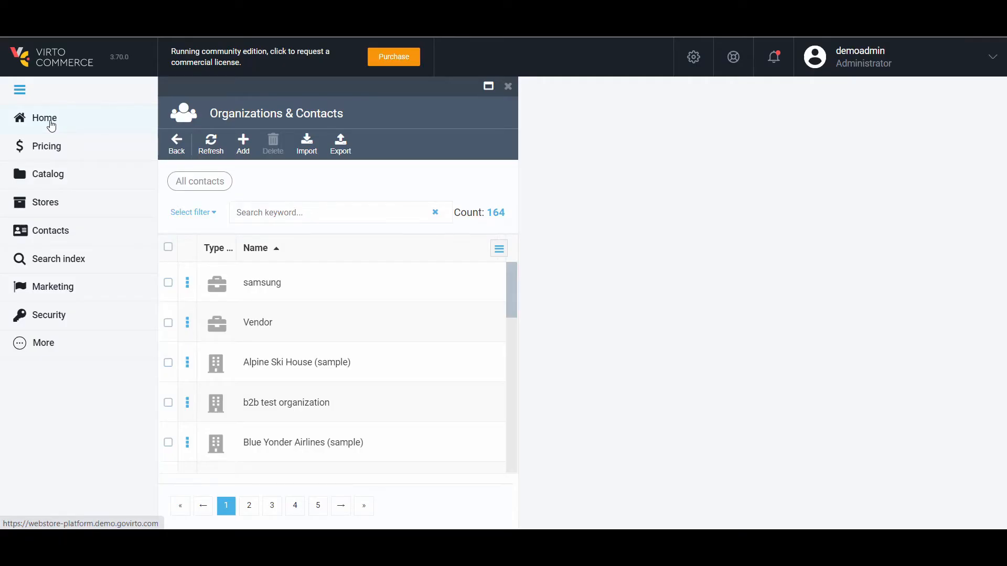
- In Virto Commerce, search the contacts for "sample", look inside the organization Alpine Ski House (sample), and return to all contacts
left_click(272, 214)
type("sample")
key("Return")
scroll(286, 349, "down", 1)
scroll(286, 348, "up", 1)
left_click(331, 284)
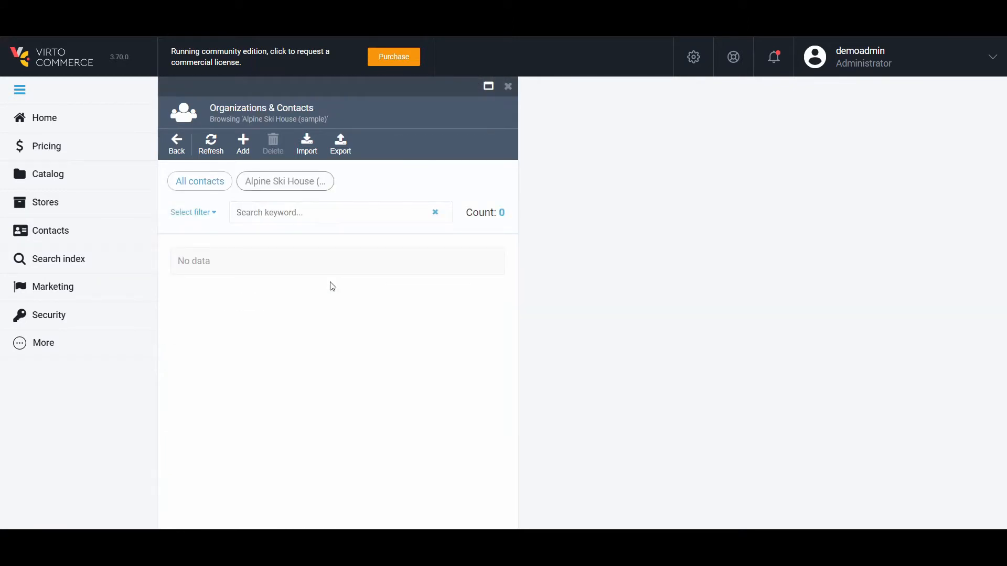
left_click(202, 187)
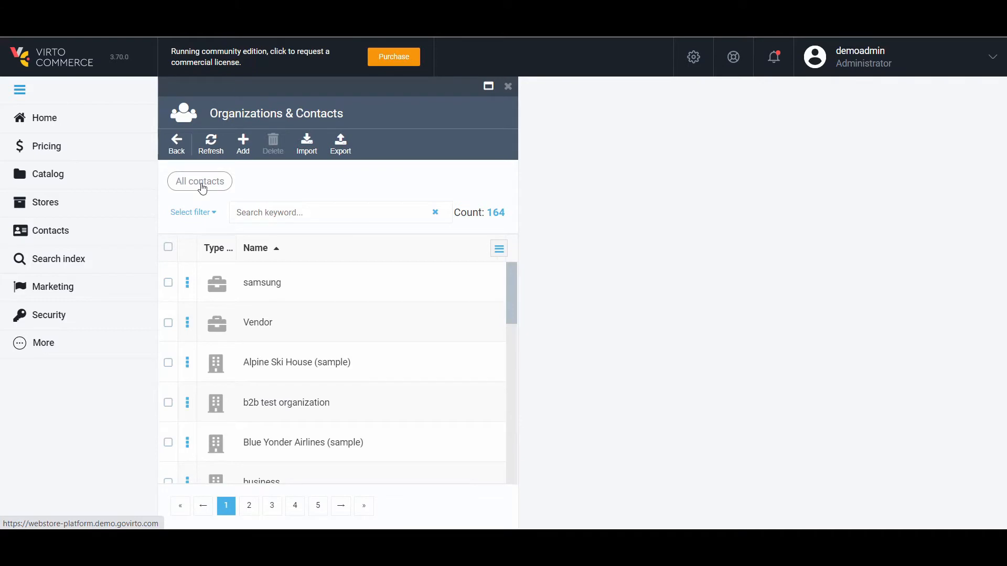
- Start an import into the root with data type Contacts and upload the file "Contacts for import" from Downloads
left_click(310, 152)
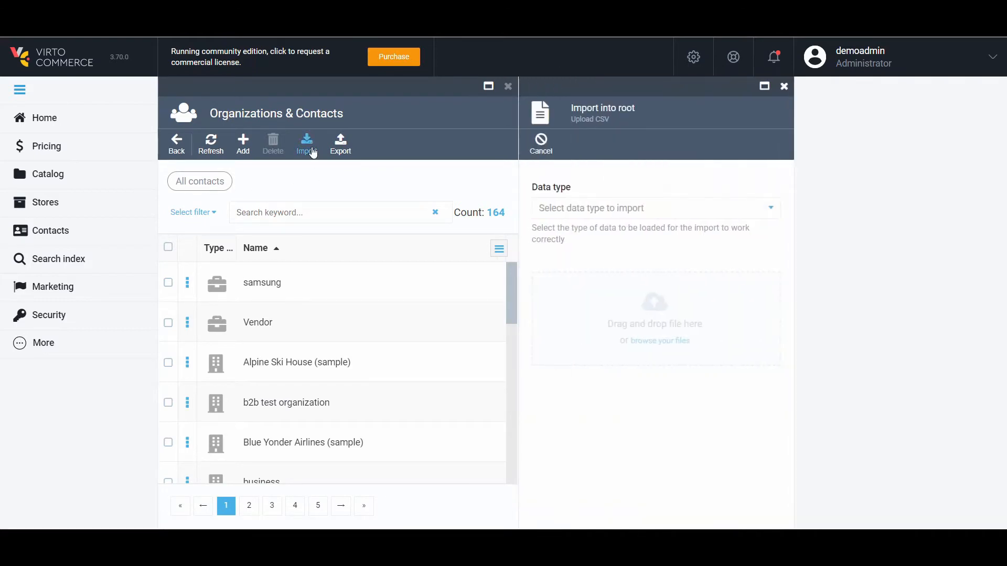
left_click(635, 214)
left_click(604, 253)
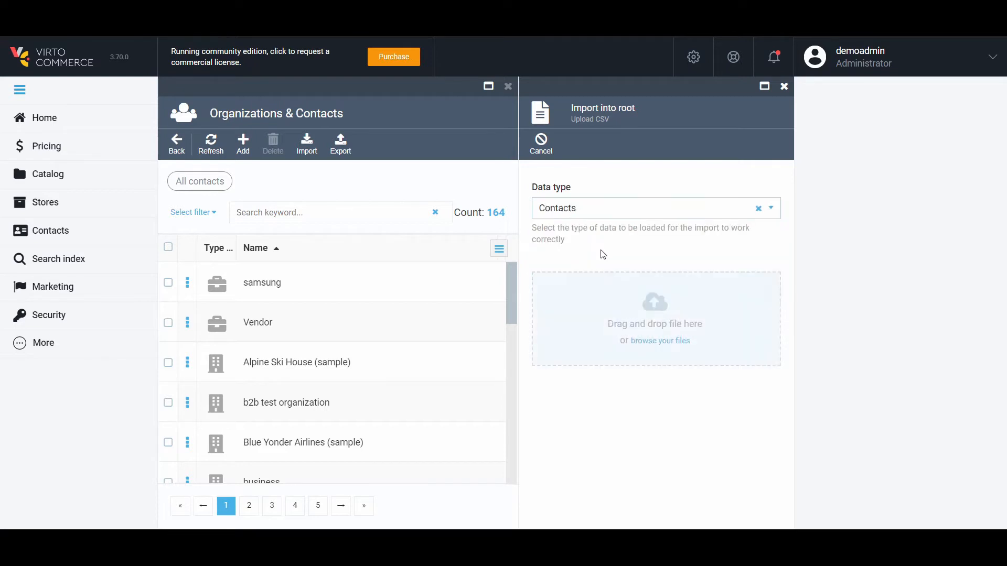
left_click(655, 349)
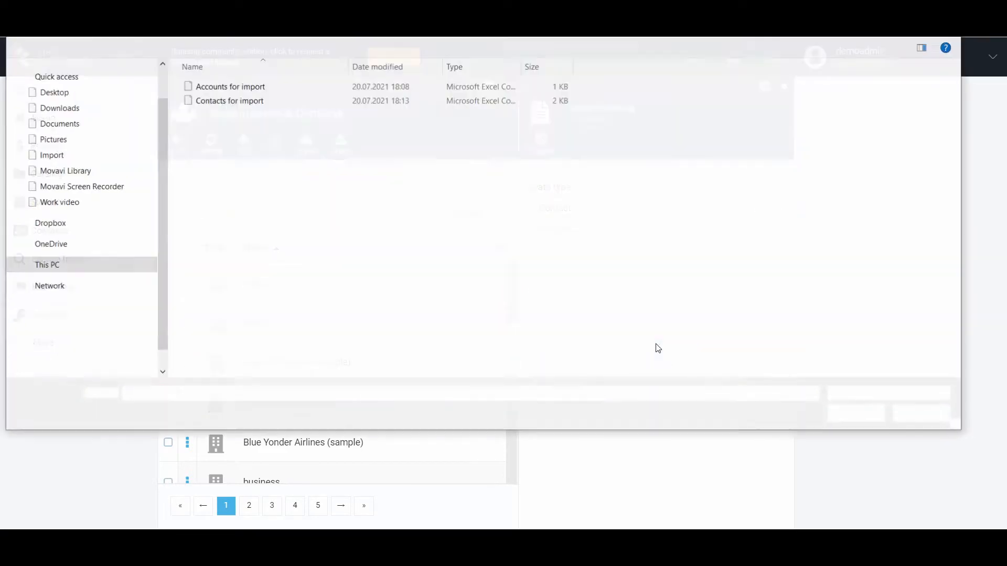
left_click(265, 101)
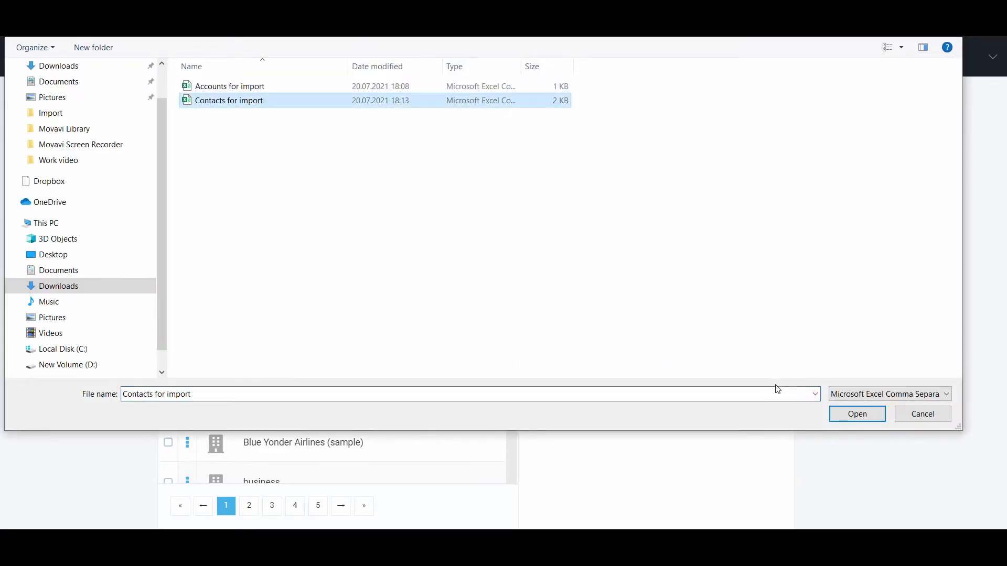
left_click(849, 415)
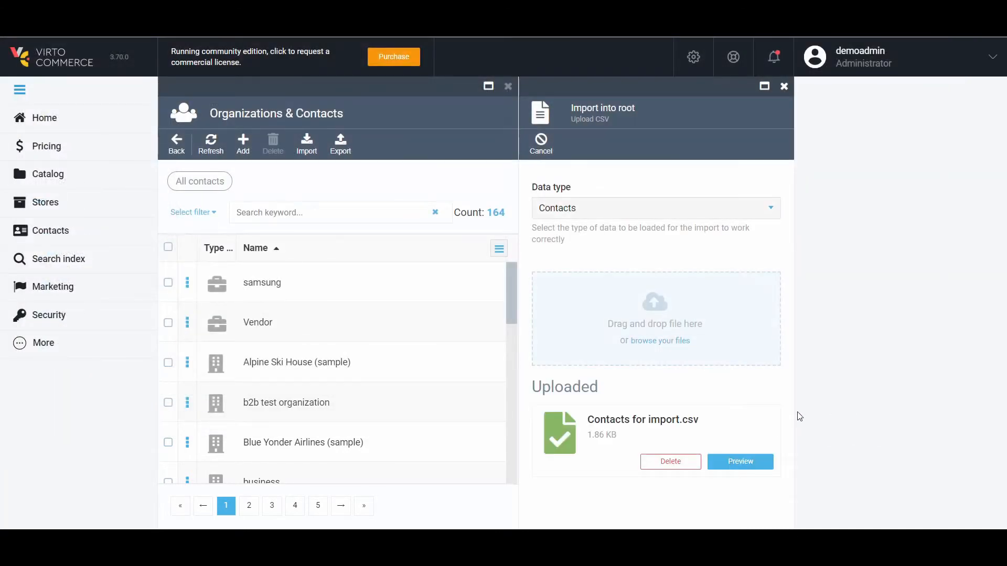
- Preview the uploaded Contacts for import.csv and review its columns across their full width
left_click(751, 463)
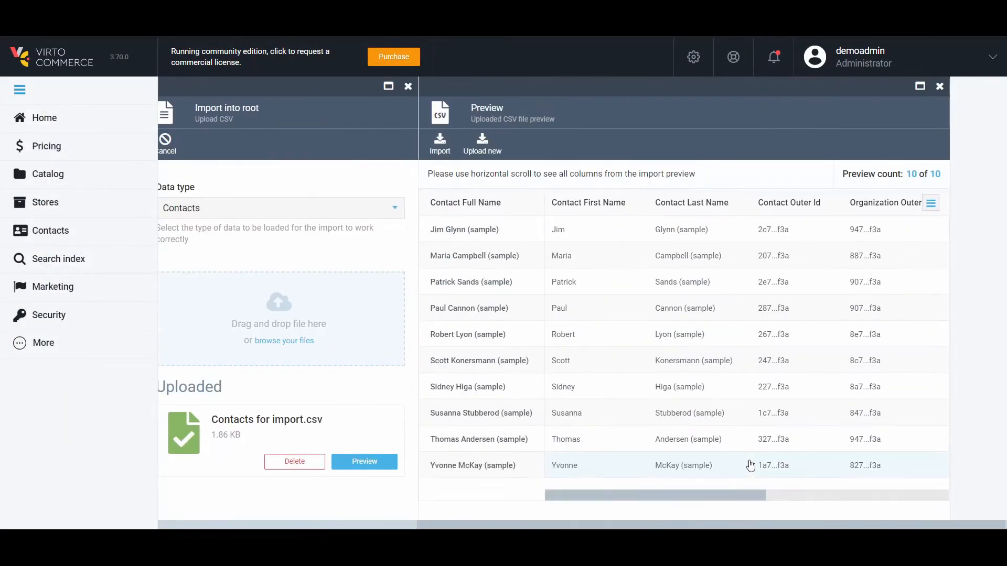
scroll(731, 330, "right", 5)
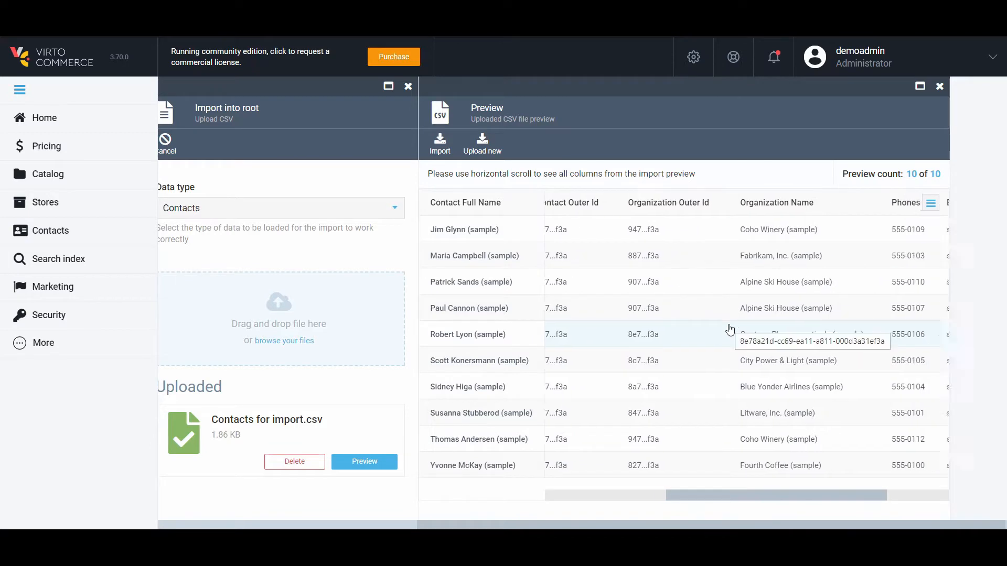
scroll(730, 329, "left", 10)
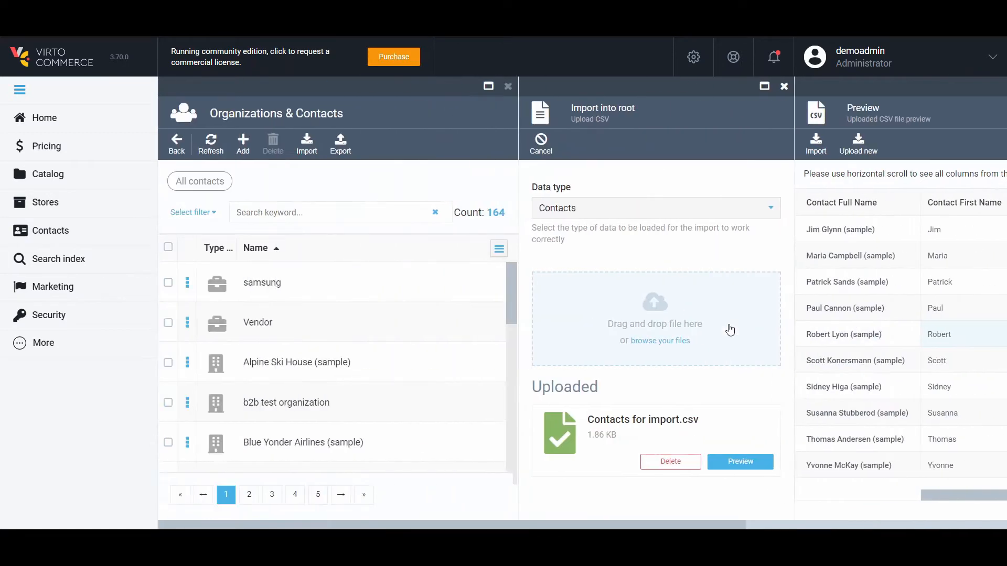
- Import the previewed contacts into the root, and close the import while deleting the uploaded CSV file
left_click(820, 153)
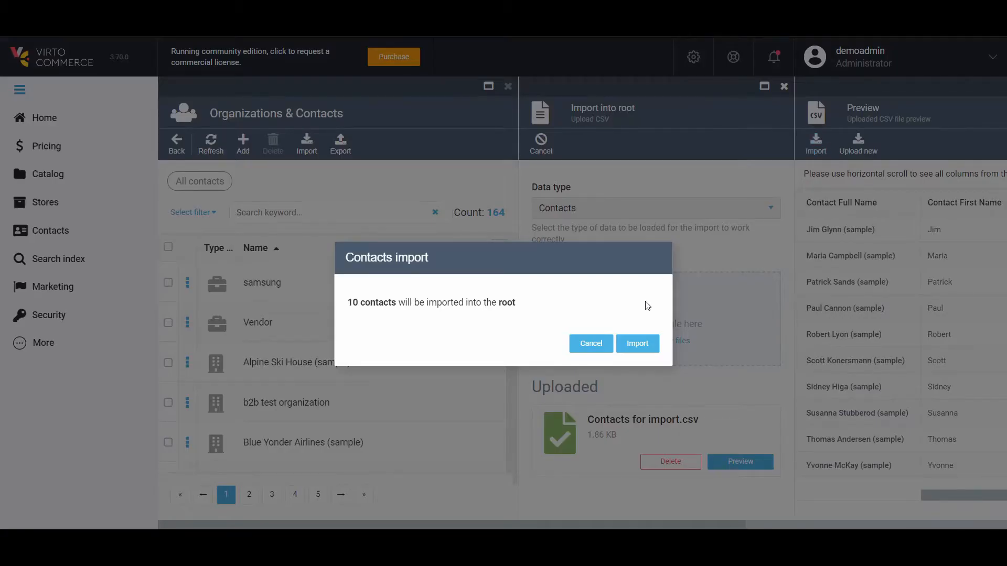
left_click(638, 344)
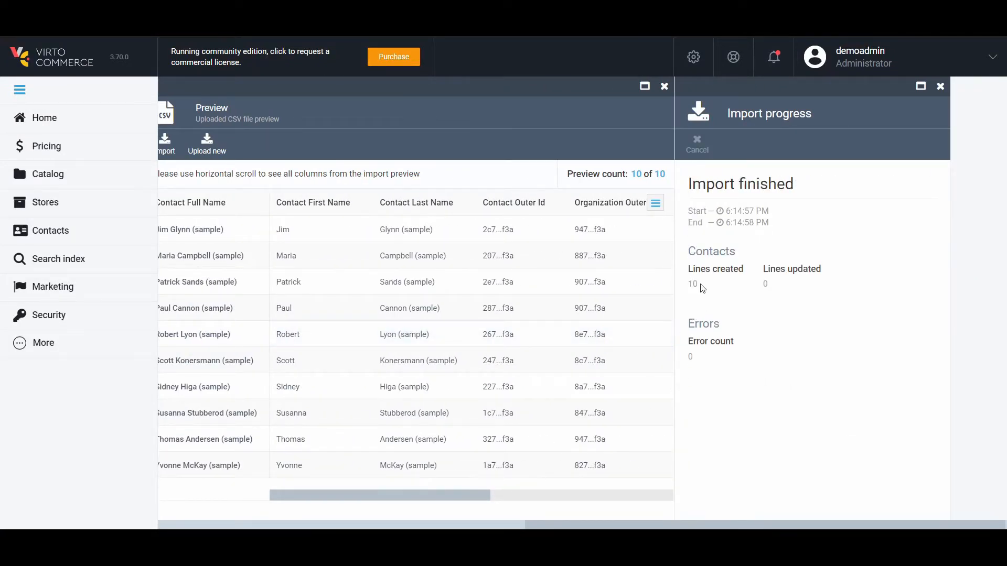
left_click(521, 266)
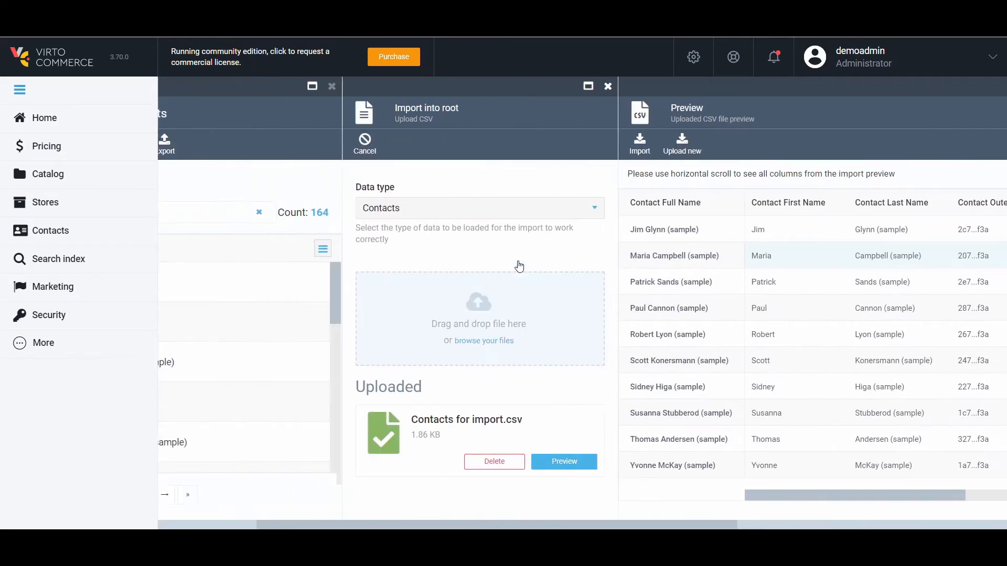
left_click(742, 86)
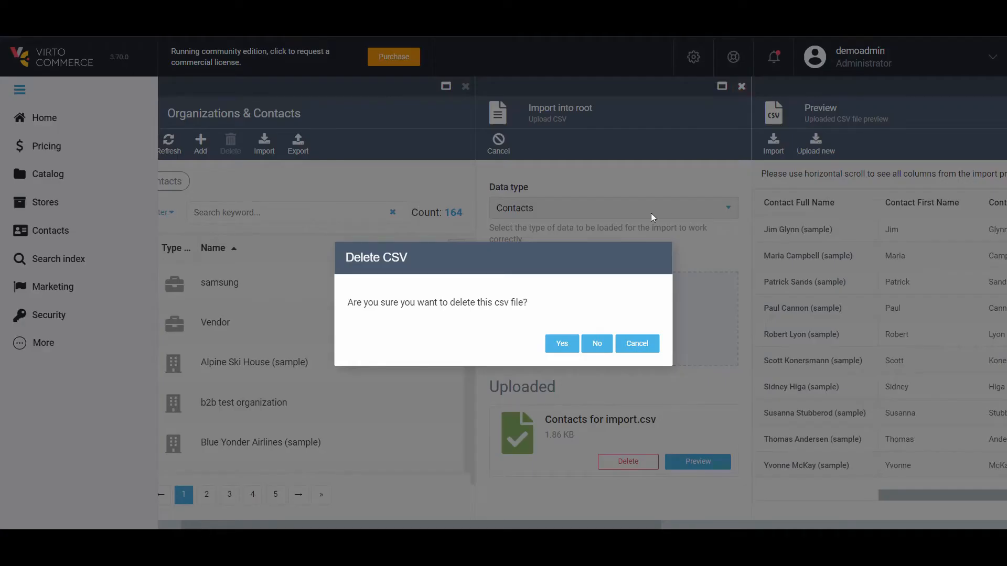
left_click(559, 345)
- Search the contacts for "sample", look at the members of Alpine Ski House (sample), and return to all contacts
left_click(307, 212)
type("sam")
key("Return")
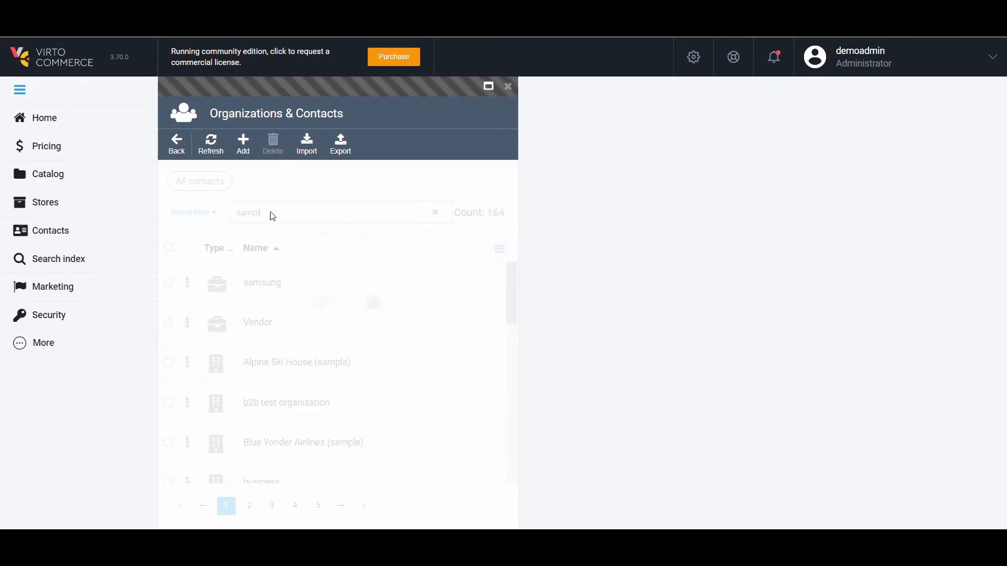
left_click(283, 288)
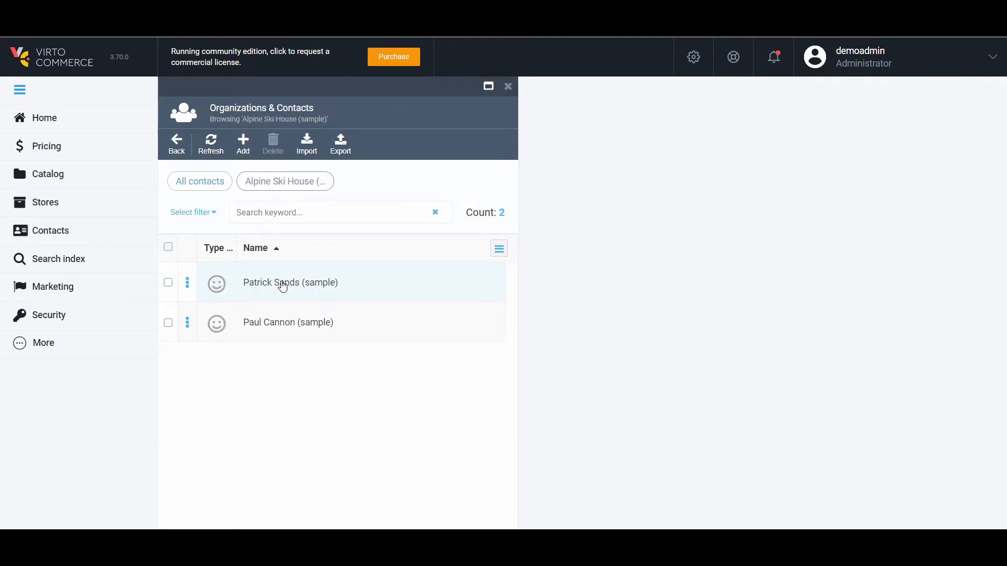
left_click(216, 188)
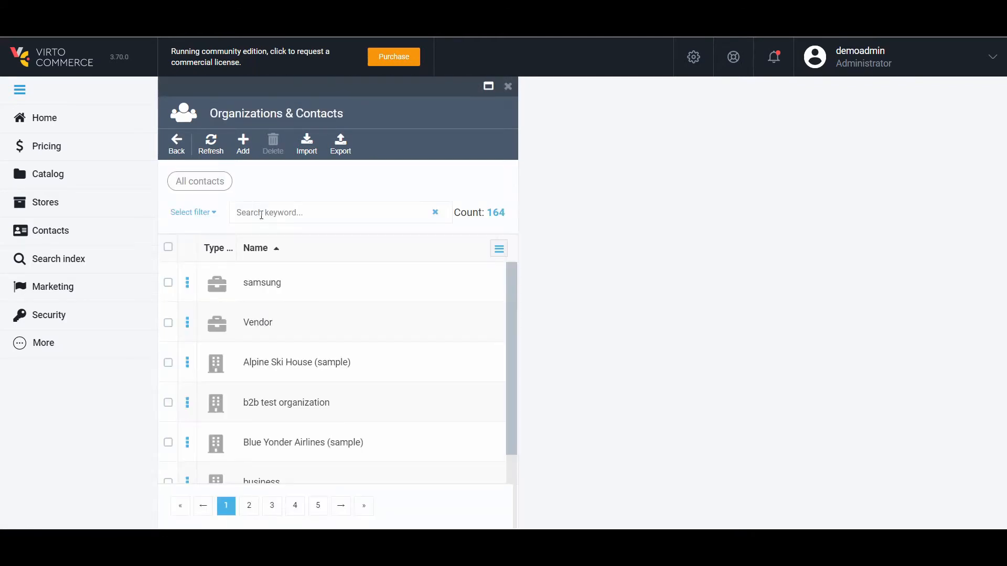
- Search for "sample" again and check the members of City Power & Light (sample) and Alpine Ski House (sample), returning to all contacts
left_click(275, 216)
type("sample")
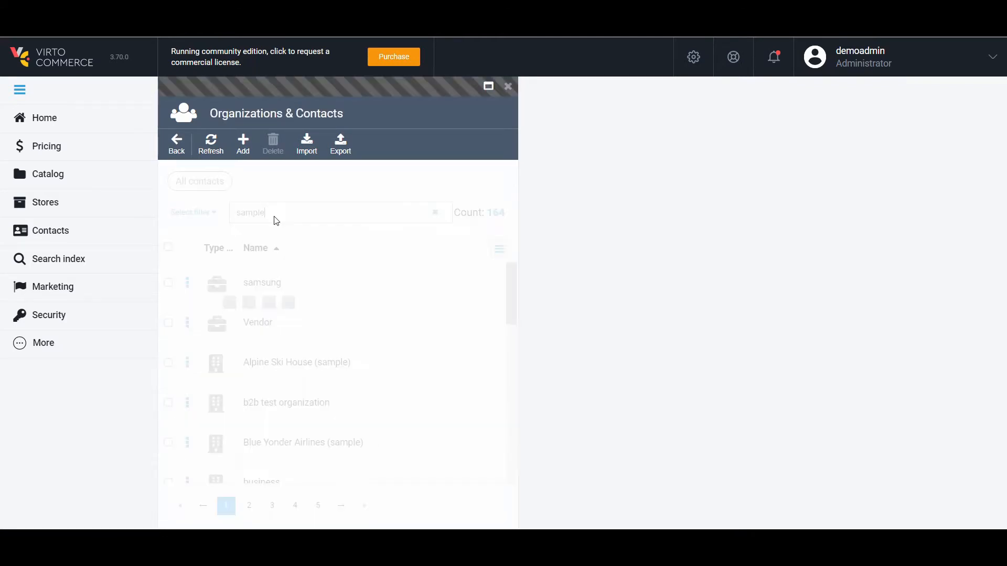
left_click(285, 362)
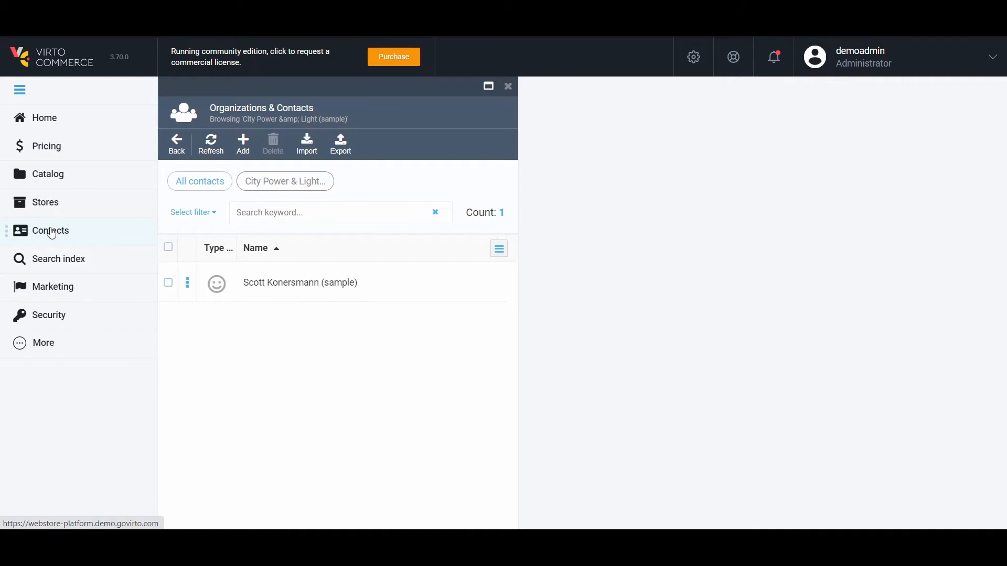
left_click(187, 182)
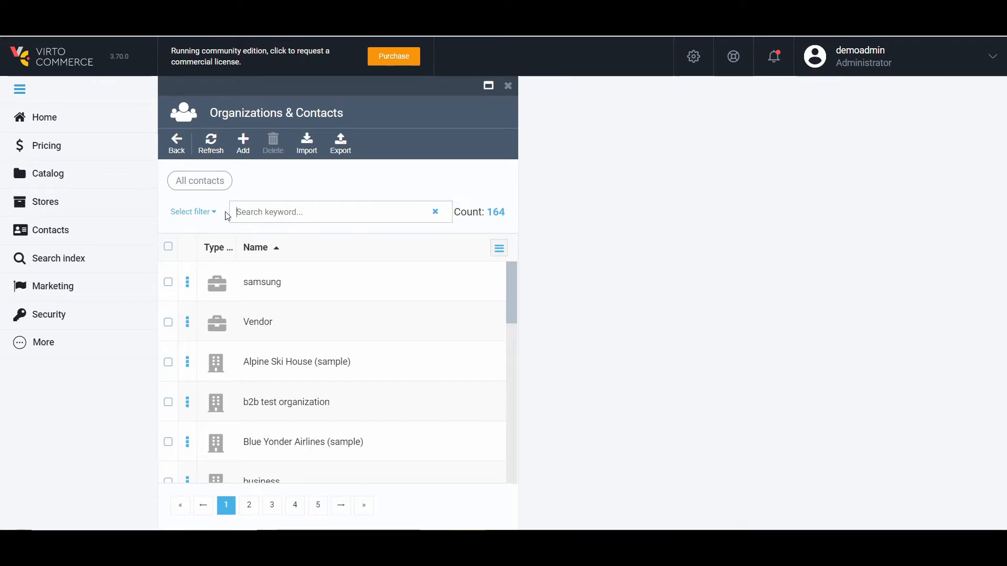
left_click(275, 362)
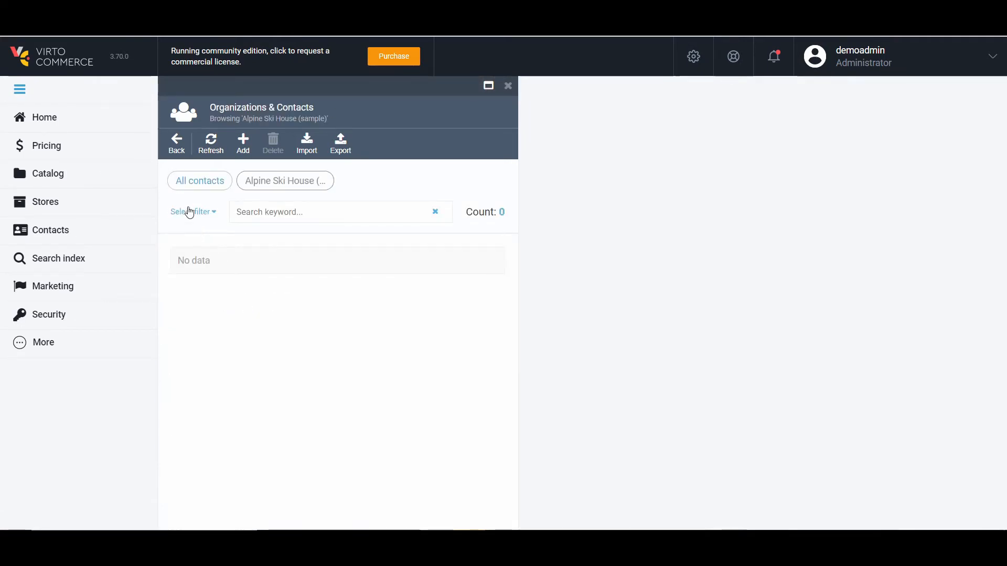
left_click(193, 184)
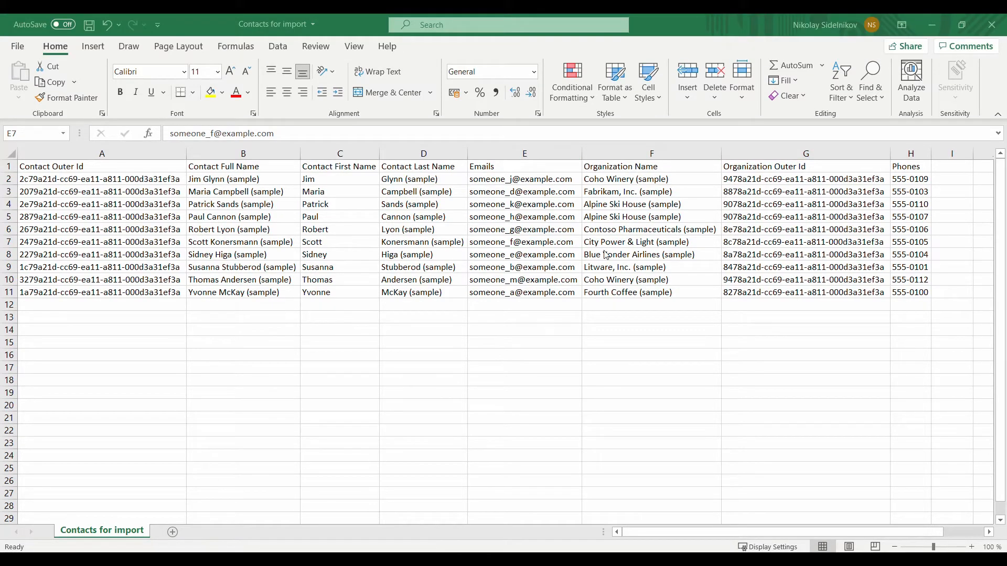
- In the Contacts for import workbook in Excel, replace the Organization Outer Id header in G1 with "NNN"
left_click(765, 165)
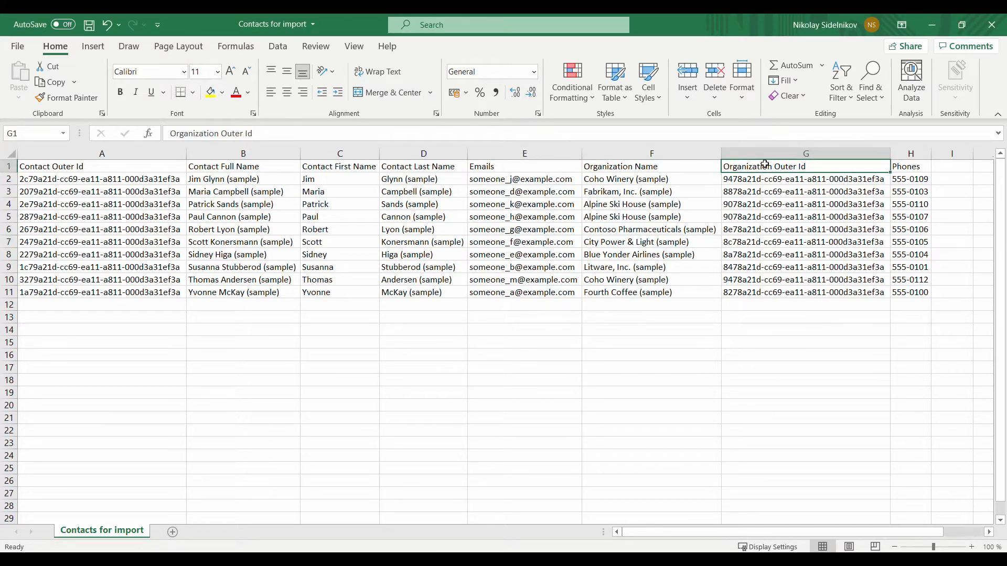
key("BackSpace")
type("NNN")
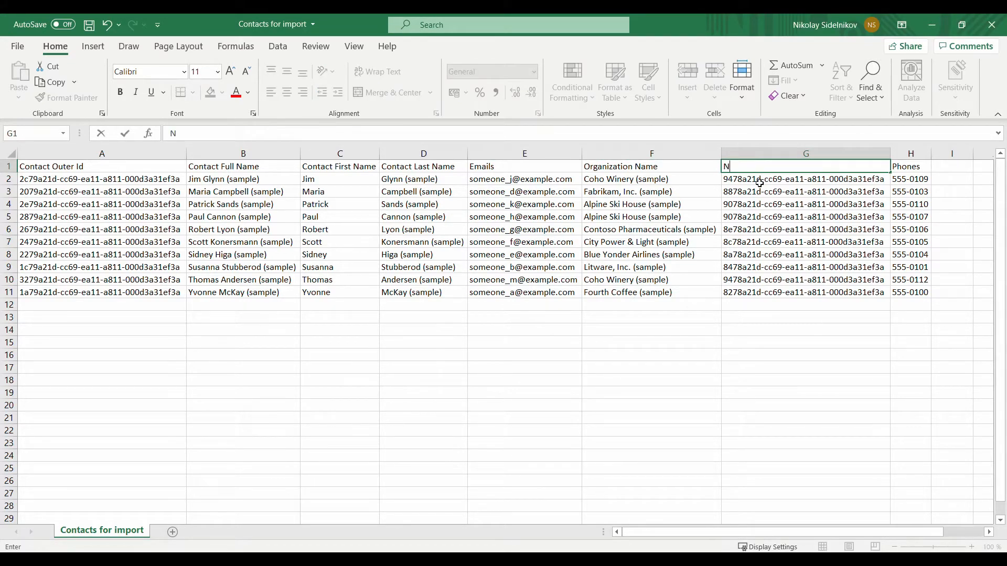
left_click(689, 224)
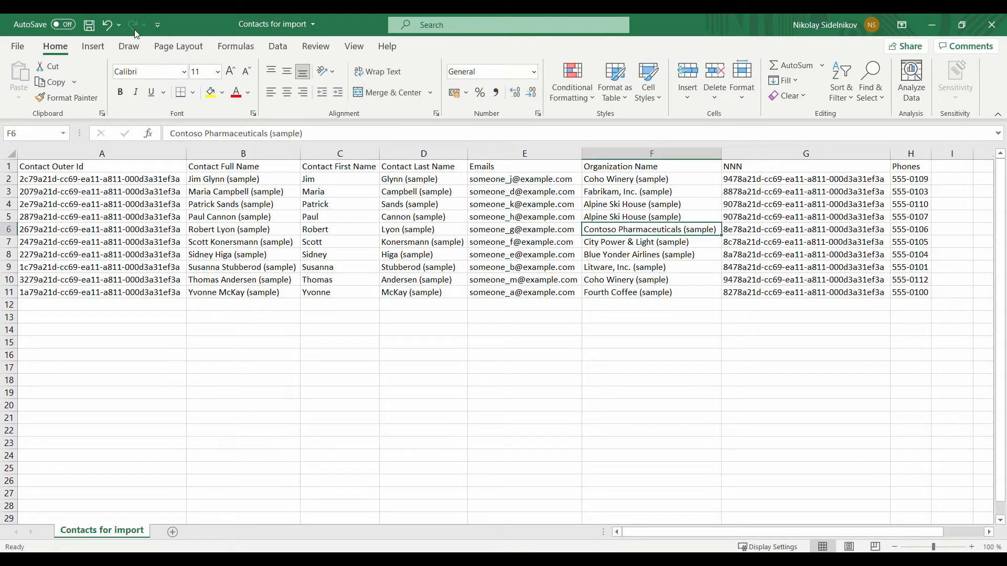
- Save a CSV UTF-8 copy of the workbook as "Contacts for import - root" in Downloads > Import
left_click(20, 46)
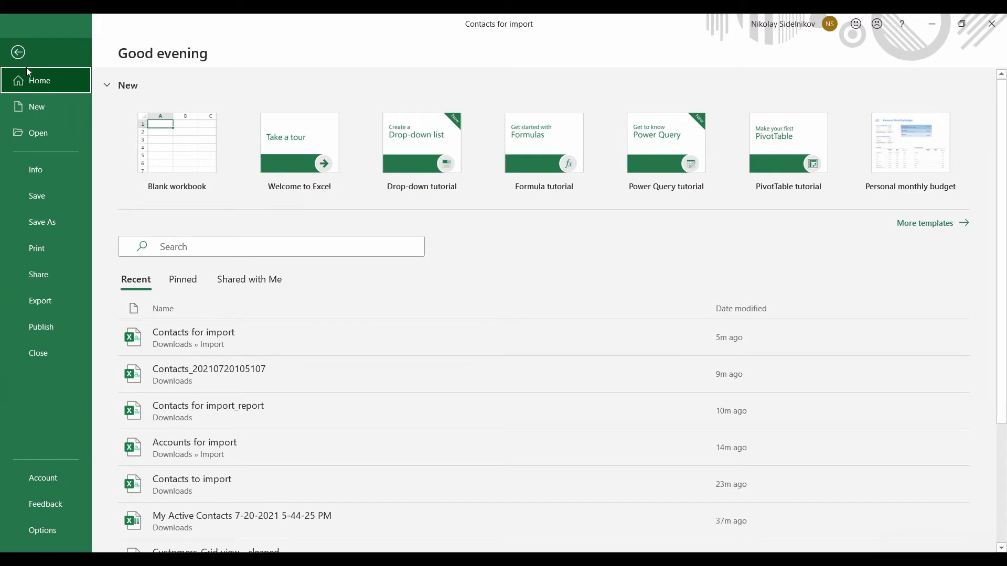
left_click(55, 230)
left_click(434, 109)
left_click(435, 109)
type("- root")
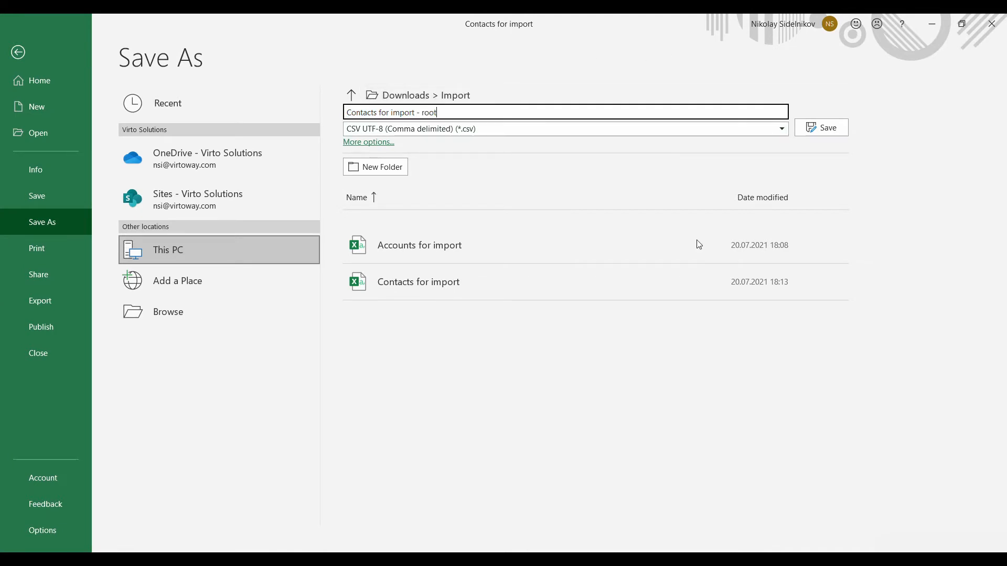
left_click(824, 128)
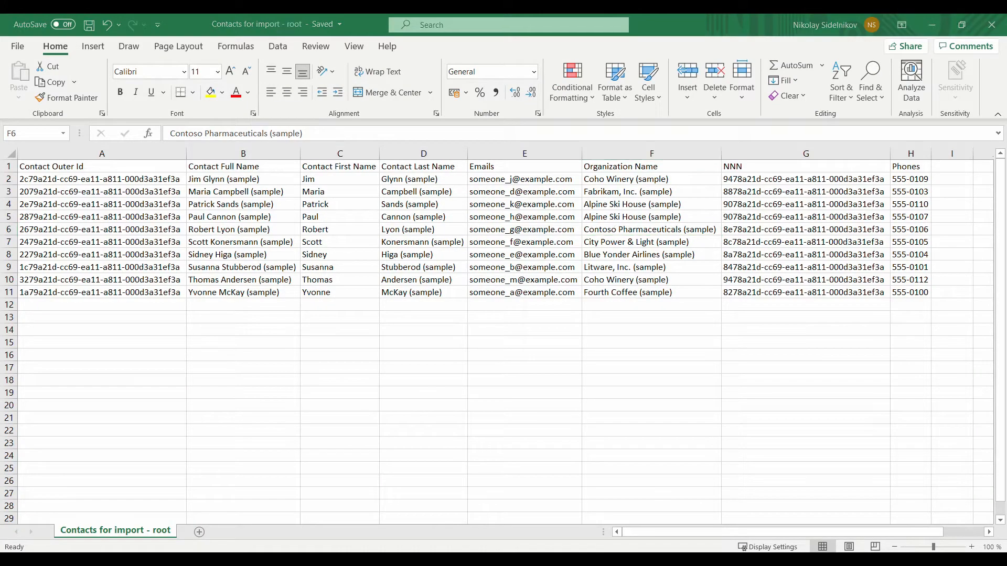
- Switch to Virto Commerce and start an import into the root with data type Contacts, uploading "Contacts for import - root"
key("alt+Tab")
left_click(308, 168)
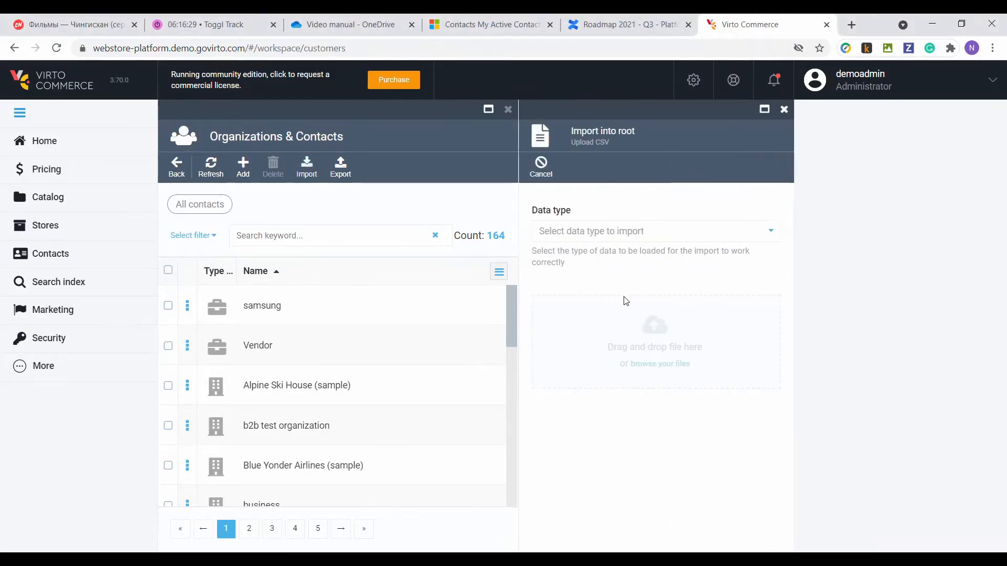
left_click(629, 241)
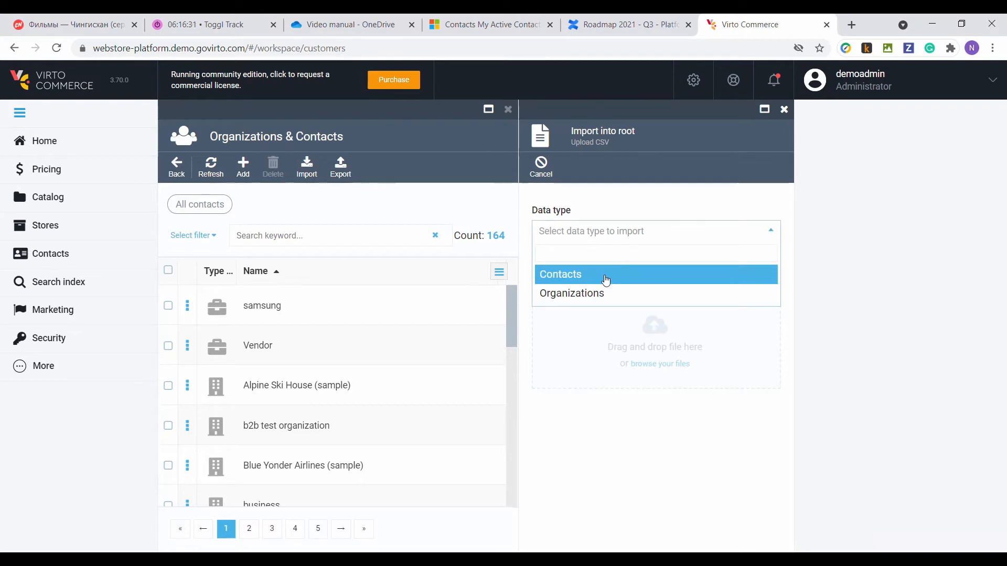
left_click(607, 274)
left_click(651, 364)
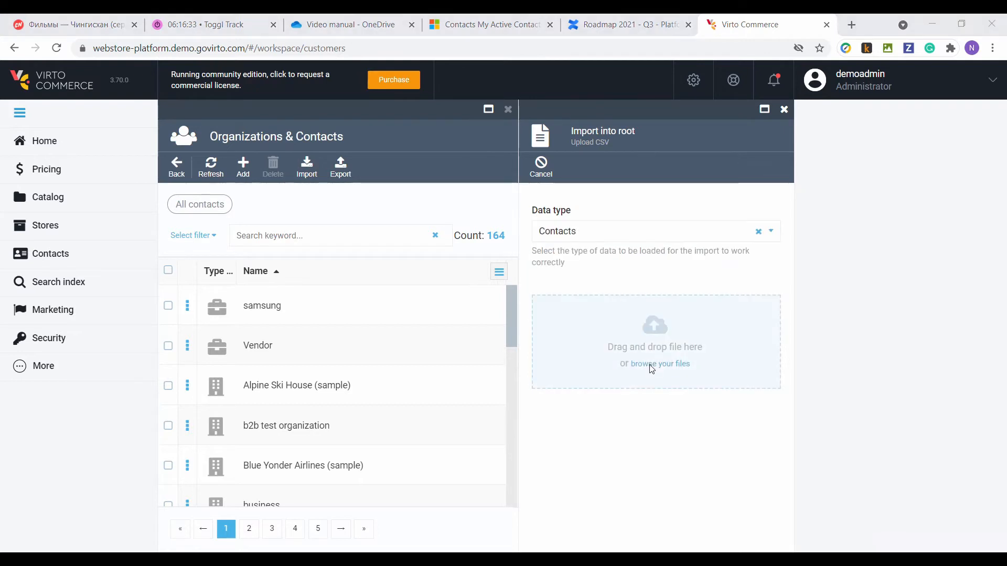
left_click(278, 124)
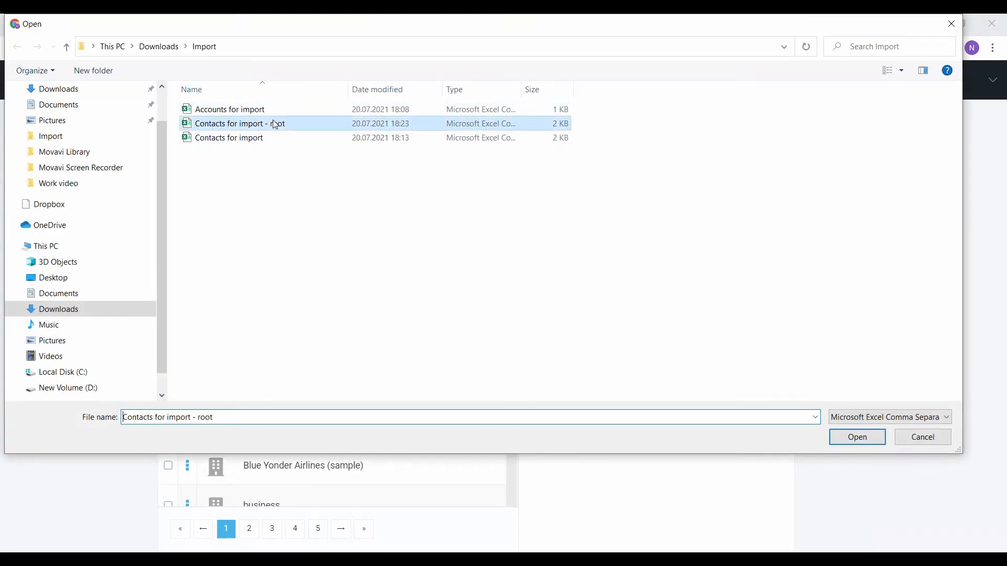
left_click(860, 439)
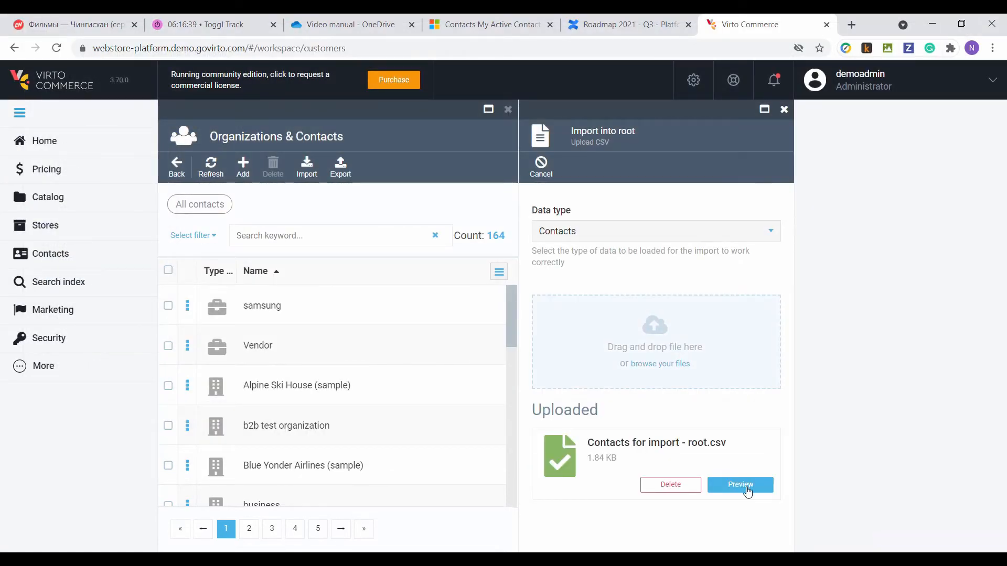
- Preview the uploaded Contacts for import - root.csv and import its contacts into the root
left_click(746, 486)
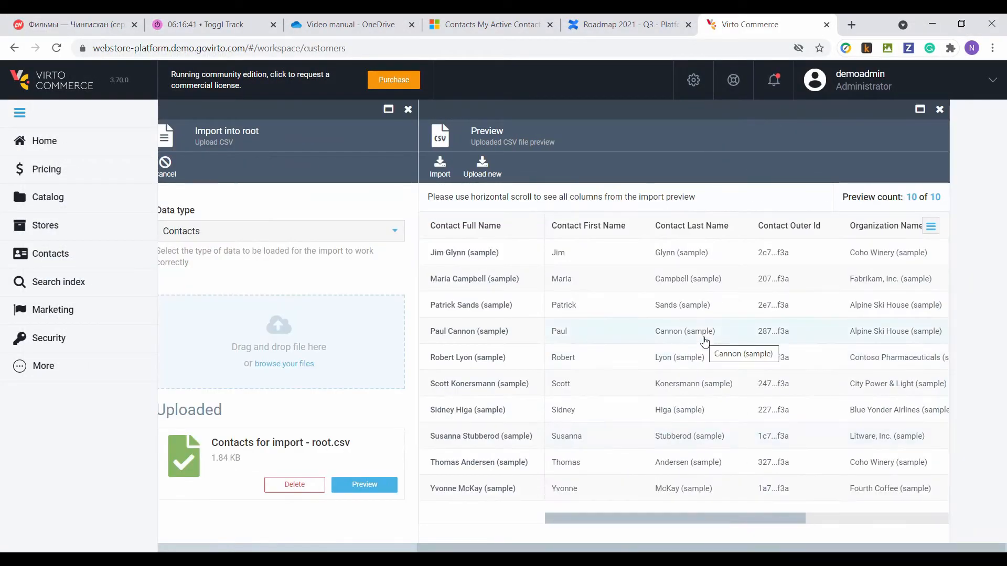
left_click(520, 171)
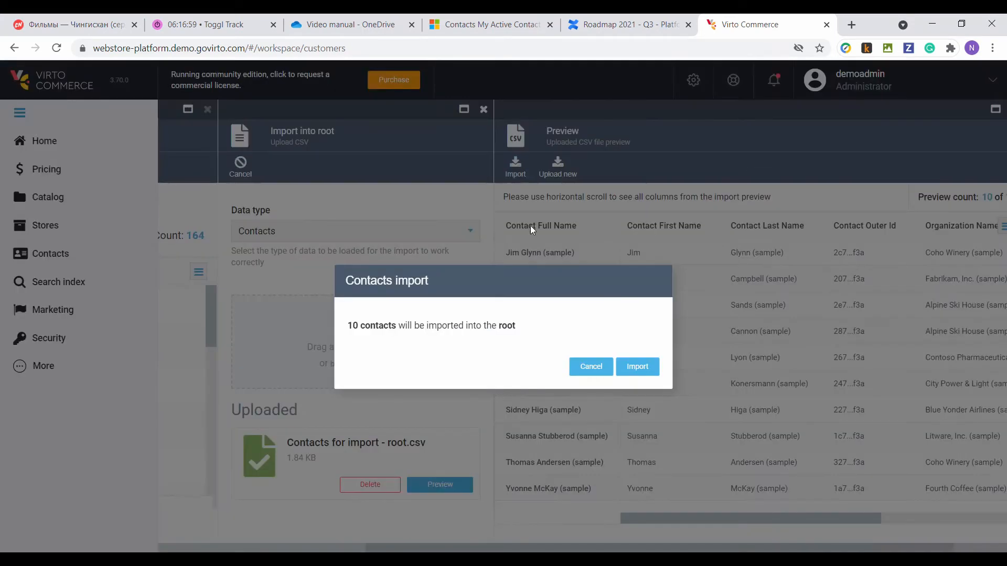
left_click(633, 370)
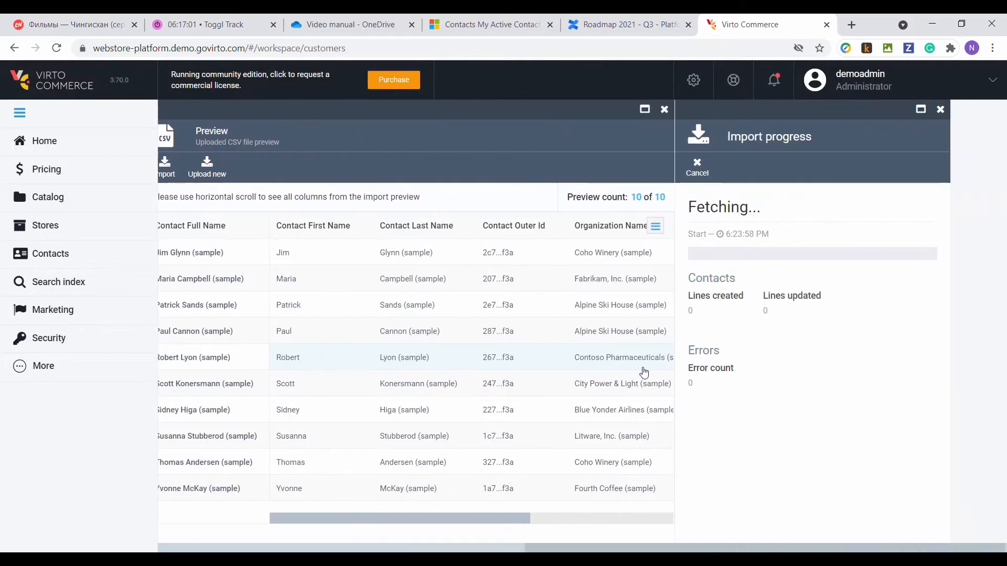
- Close the import progress and the root import, deleting the uploaded CSV file
left_click(940, 110)
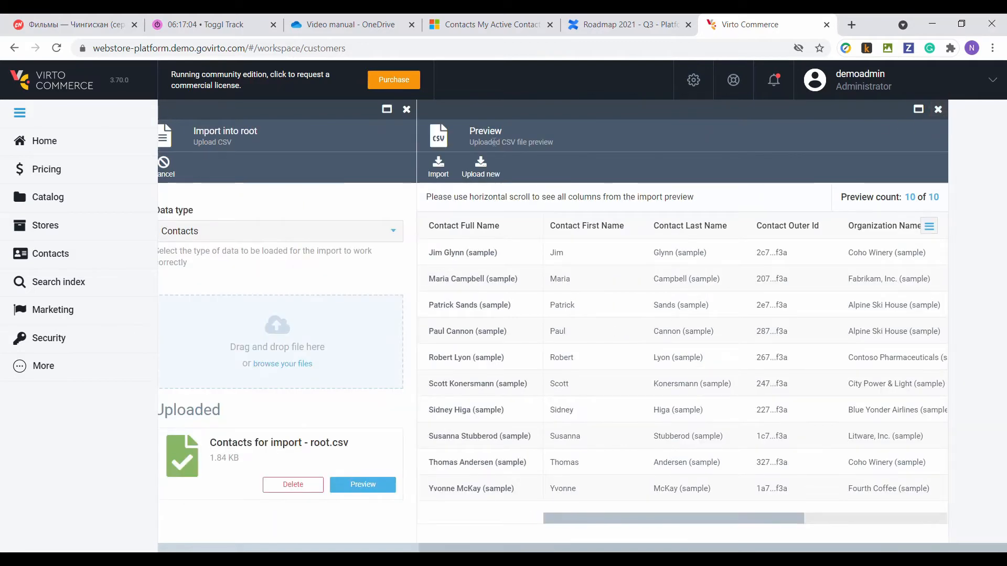
left_click(408, 112)
left_click(562, 367)
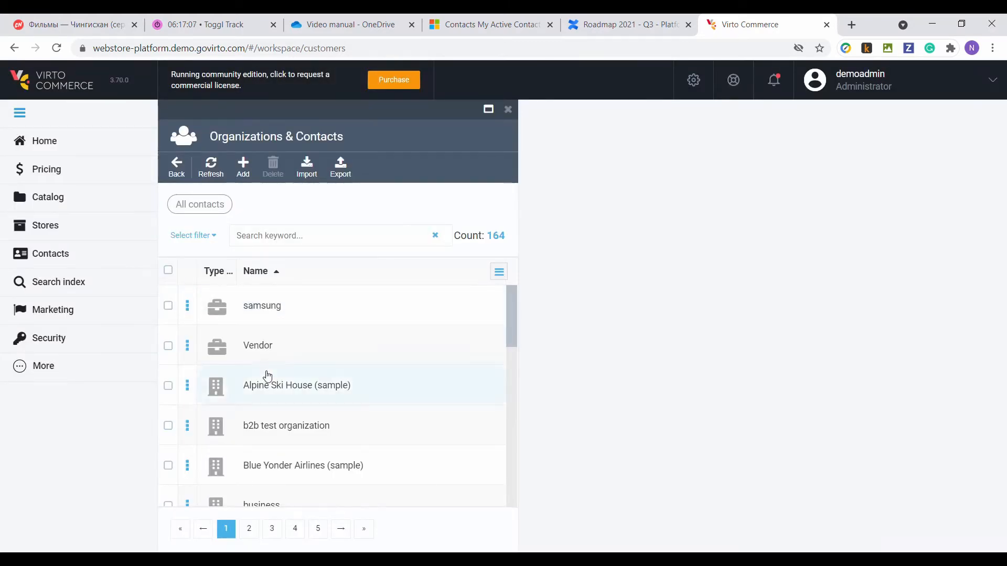
- Search the contacts for "sample", check Alpine Ski House (sample) for members, and go back to the full list
left_click(287, 231)
type("sample")
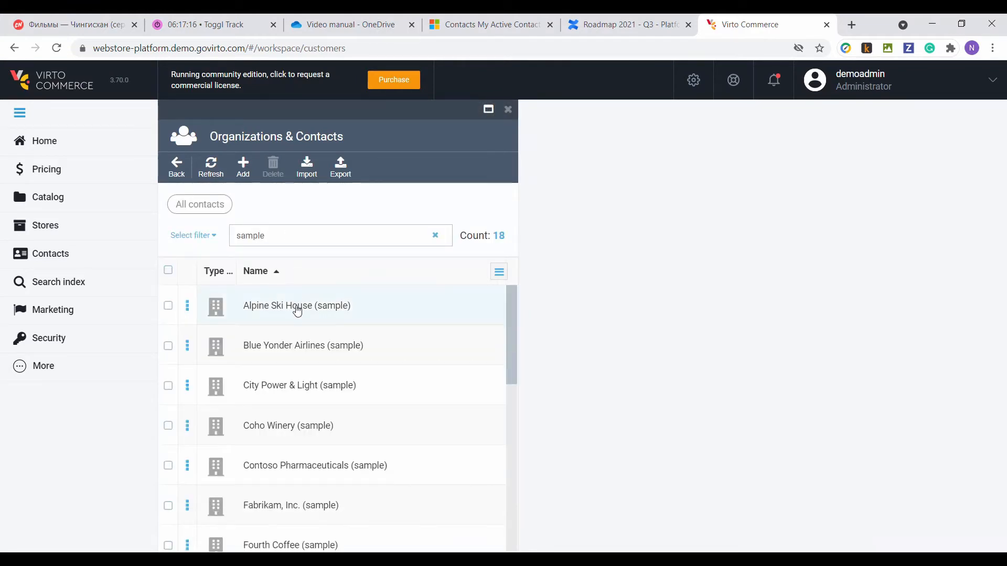
left_click(295, 309)
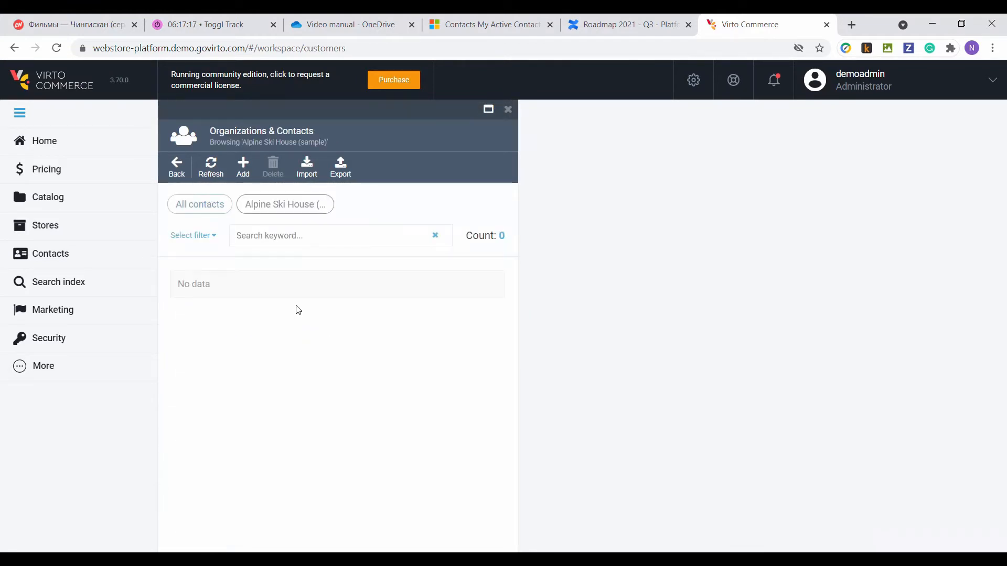
left_click(176, 166)
- Search for "sample" again, open the details of the first contact listed after the organizations, and review the list
scroll(275, 421, "down", 1)
left_click(309, 234)
type("sample")
key("Return")
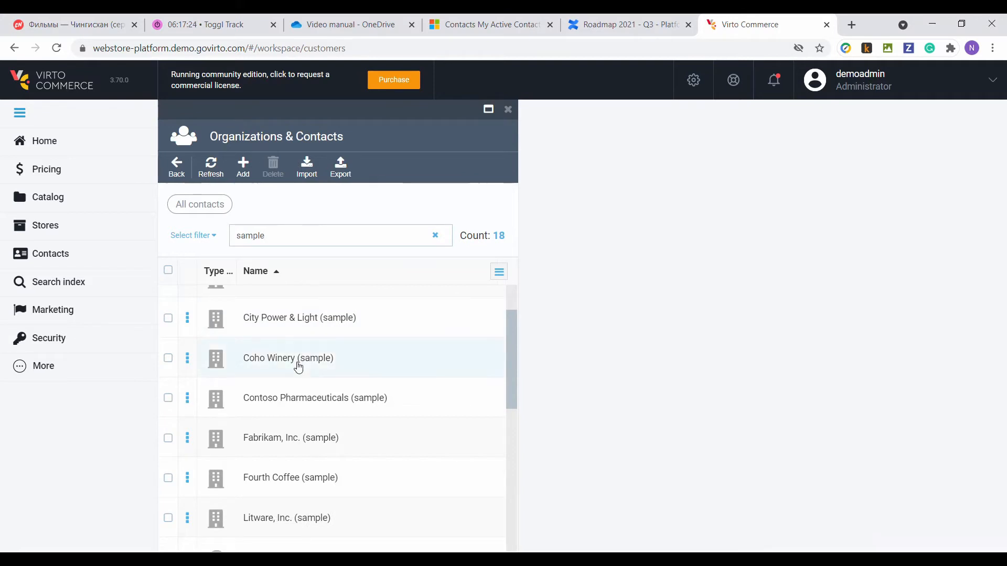
scroll(299, 367, "down", 3)
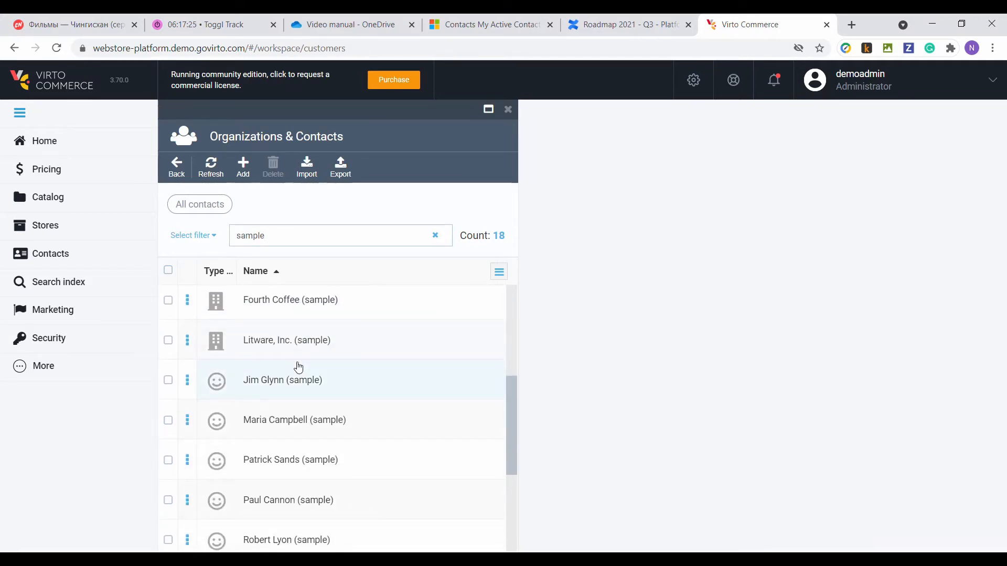
left_click(274, 385)
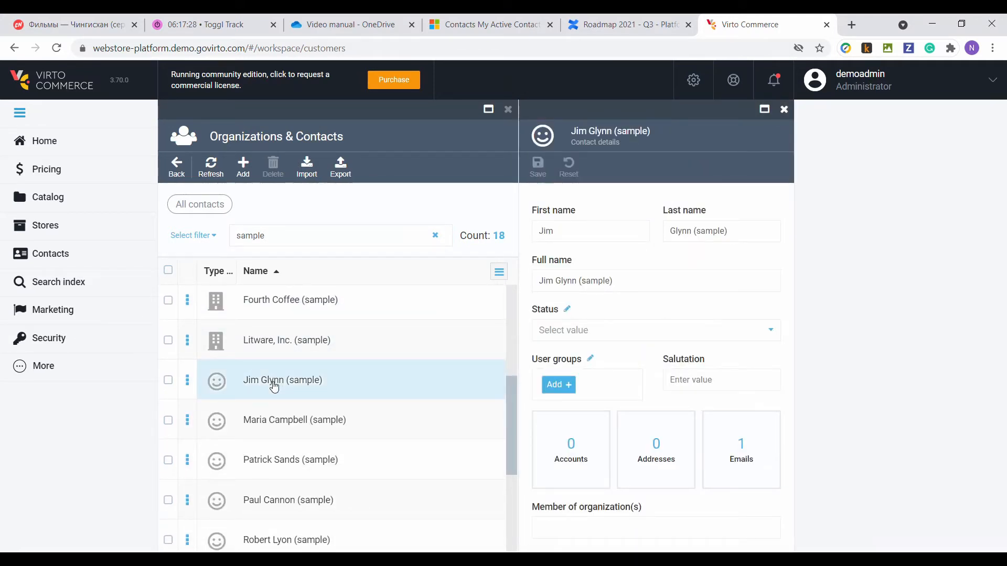
scroll(273, 386, "up", 1)
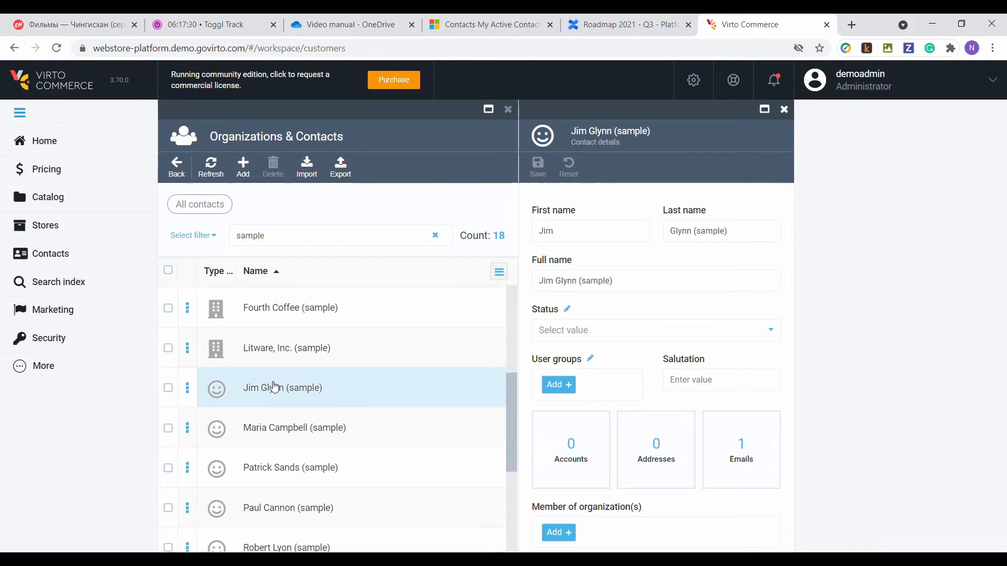
scroll(274, 387, "up", 5)
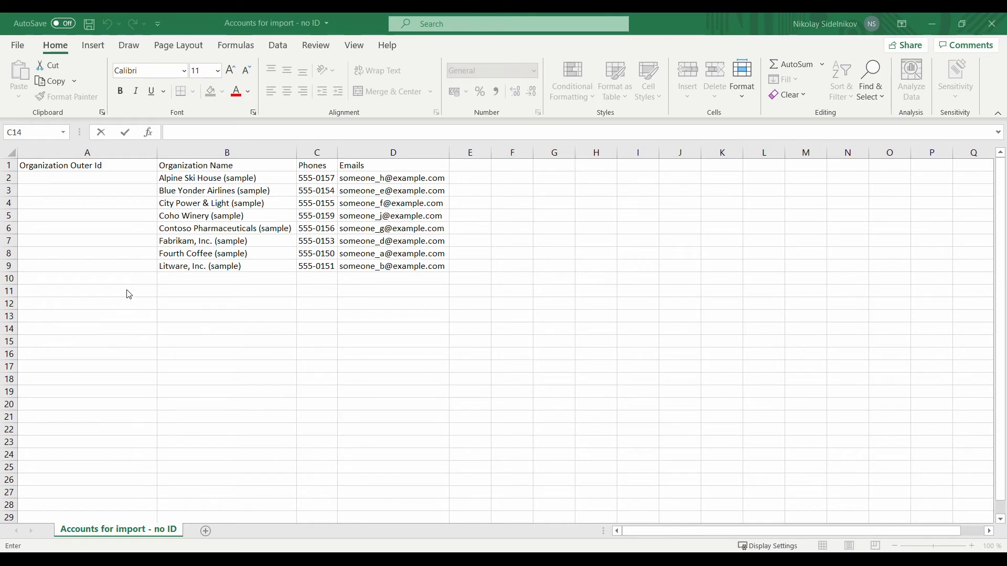
- Copy the organization names in B2:B9 into the empty Organization Outer Id column, rows 2 to 9
left_click(57, 167)
key("Return")
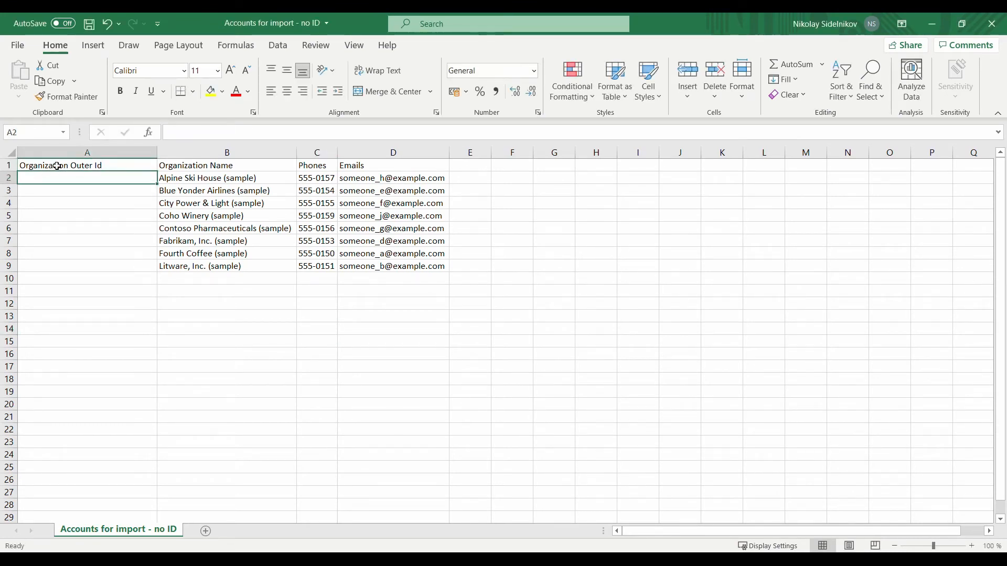
key("Right")
key("shift+Down")
key("shift+Down")
key("shift+Down")
key("shift+Down")
key("shift+Down")
key("shift+Down")
key("shift+Down")
key("ctrl+c")
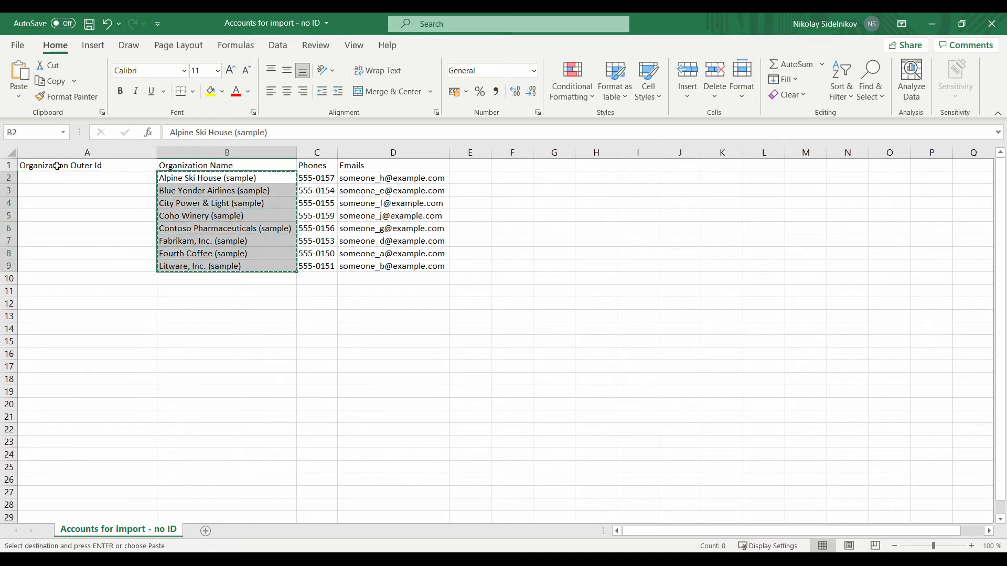
key("Left")
key("ctrl+v")
key("Escape")
- Save the Accounts for import - no ID file with its filled outer IDs
double_click(57, 166)
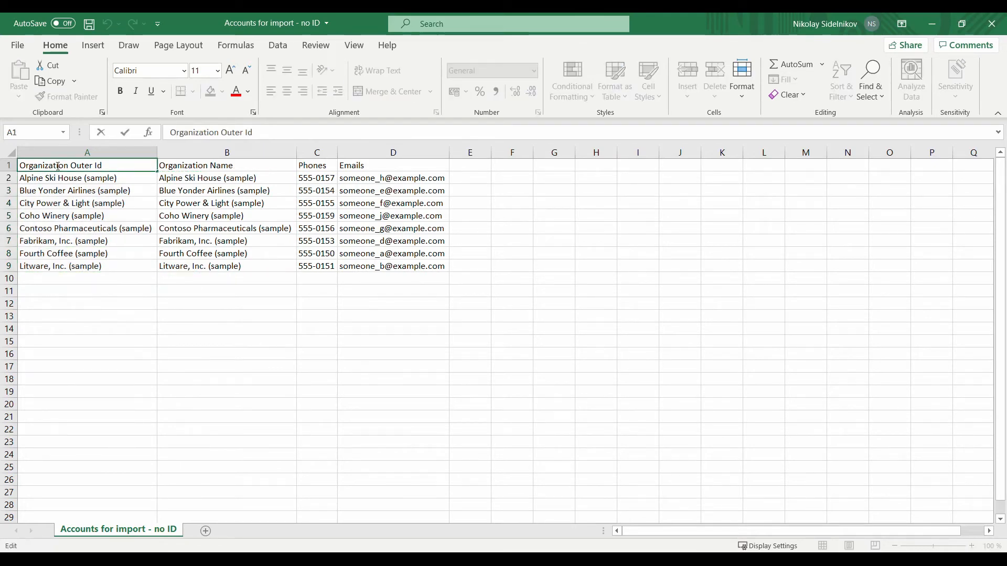
left_click(17, 46)
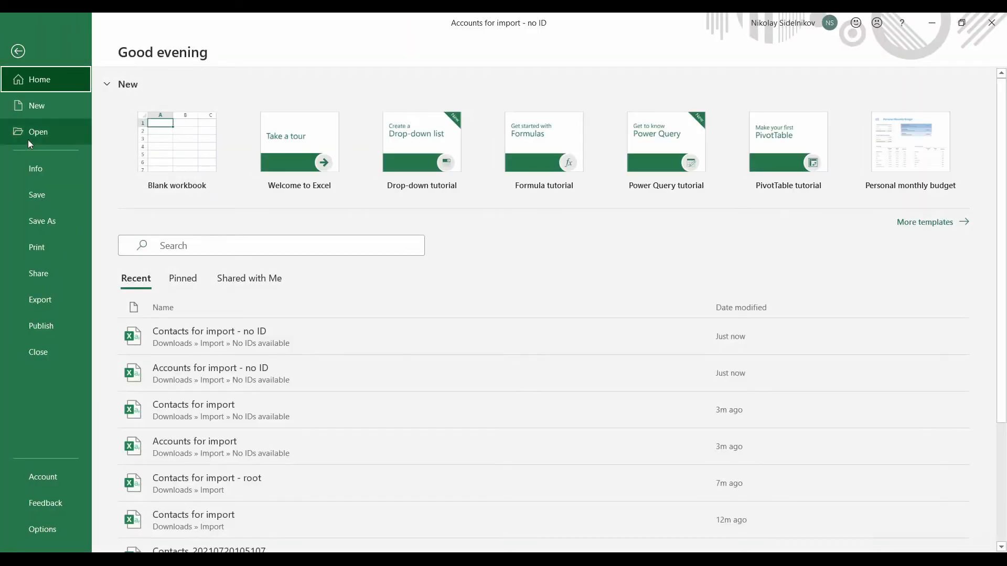
left_click(37, 194)
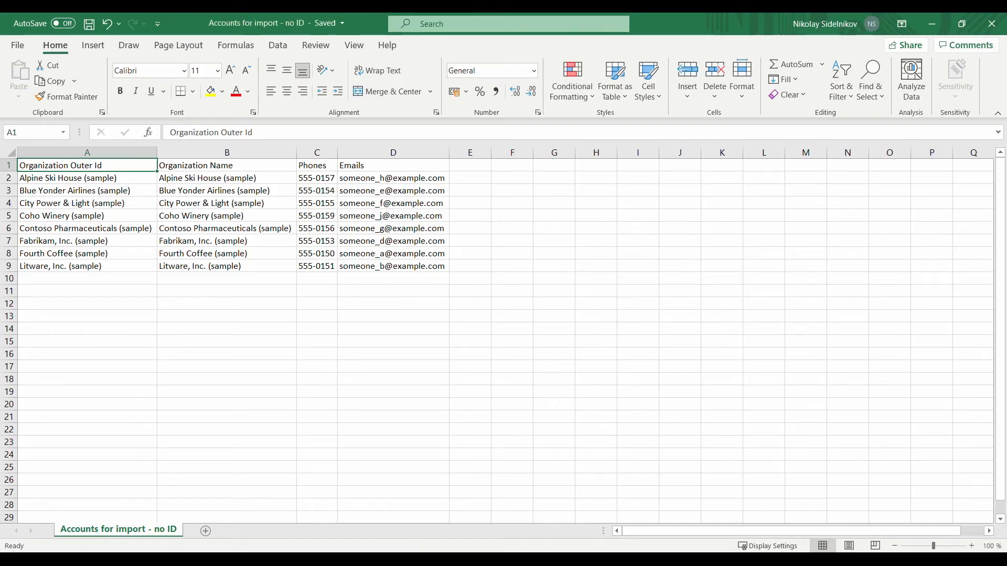
- Switch to Virto Commerce, start an Organizations import into the root, and upload Accounts for import - no ID from the No IDs available folder
mouse_move(469, 559)
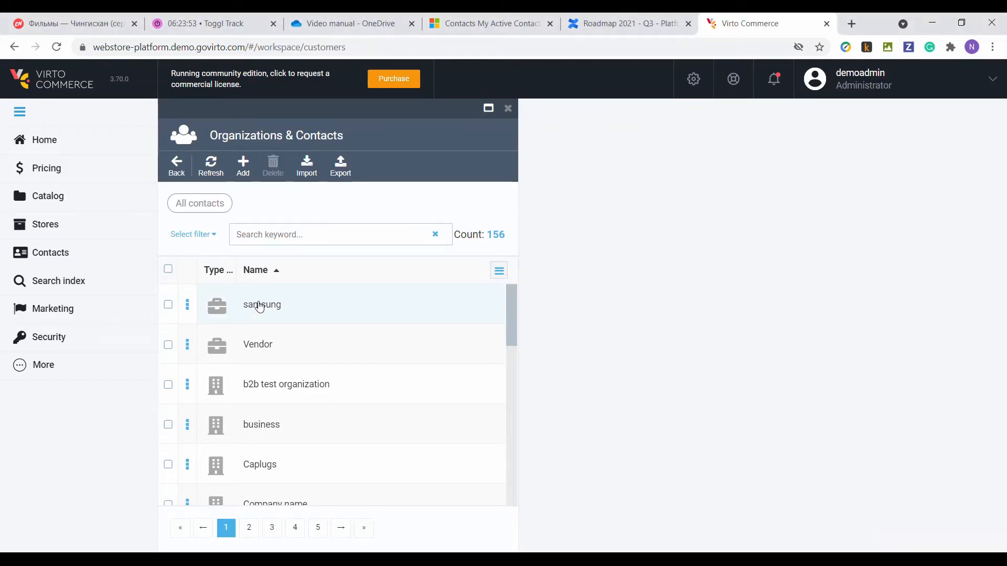
left_click(288, 232)
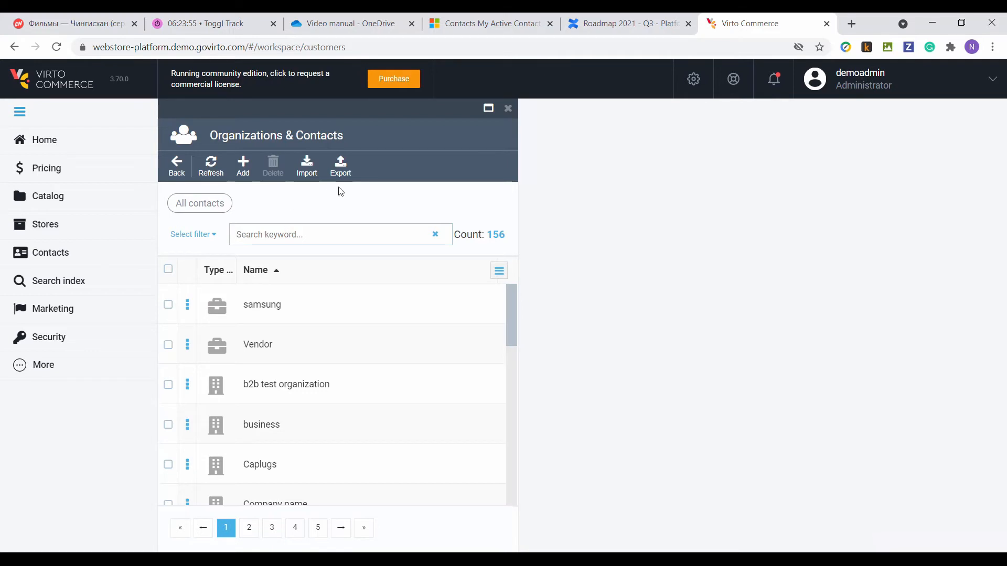
left_click(308, 170)
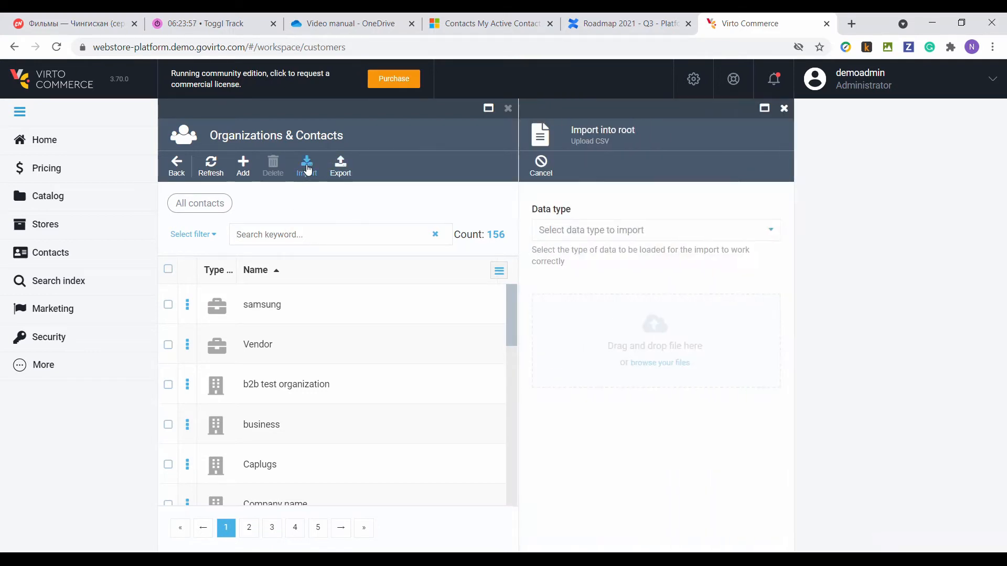
left_click(621, 240)
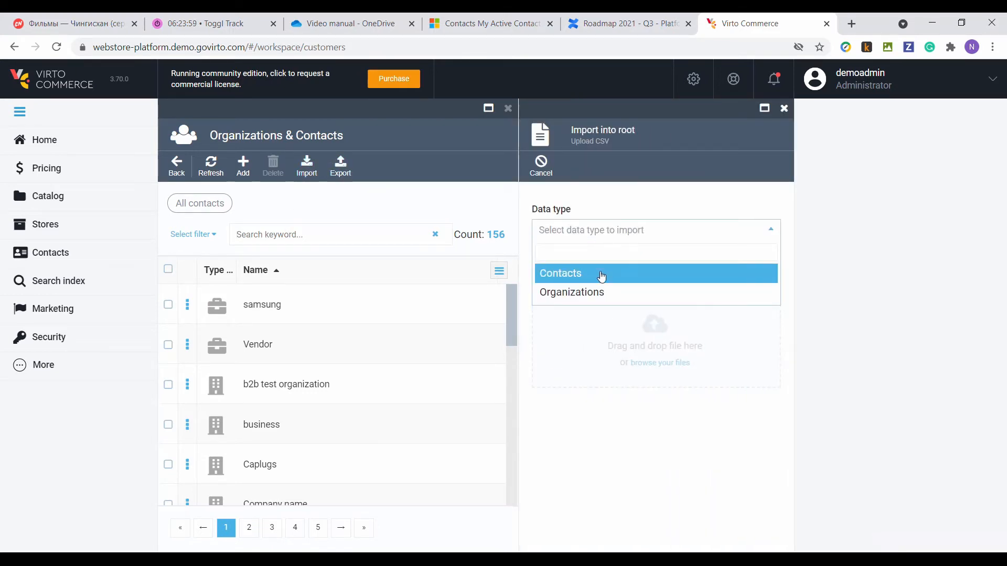
left_click(595, 298)
left_click(656, 361)
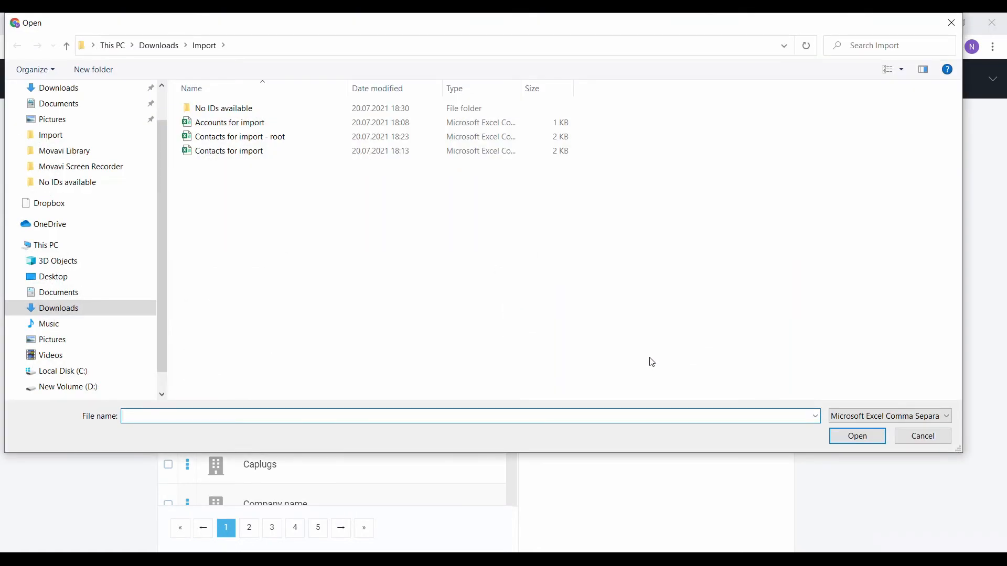
double_click(250, 108)
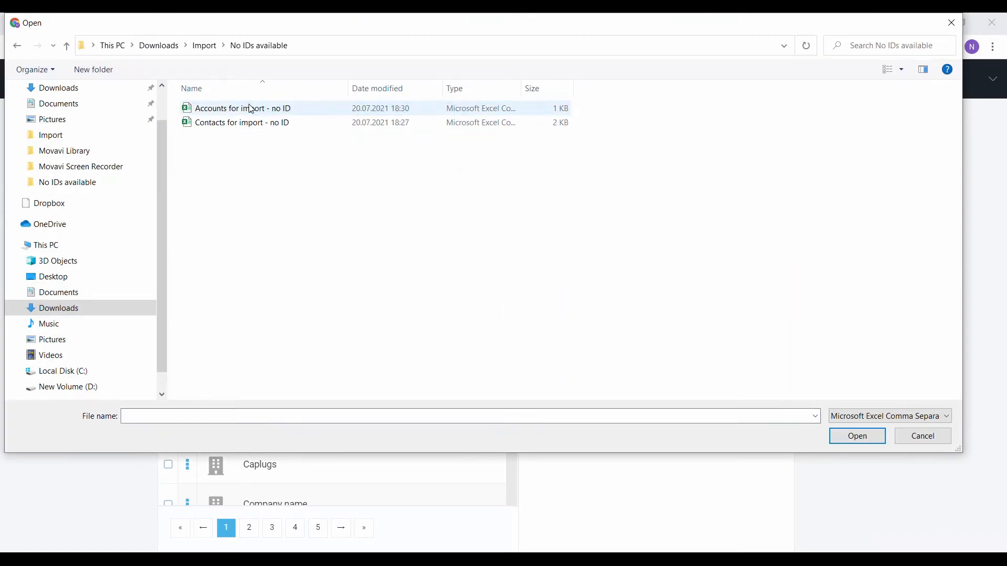
left_click(251, 109)
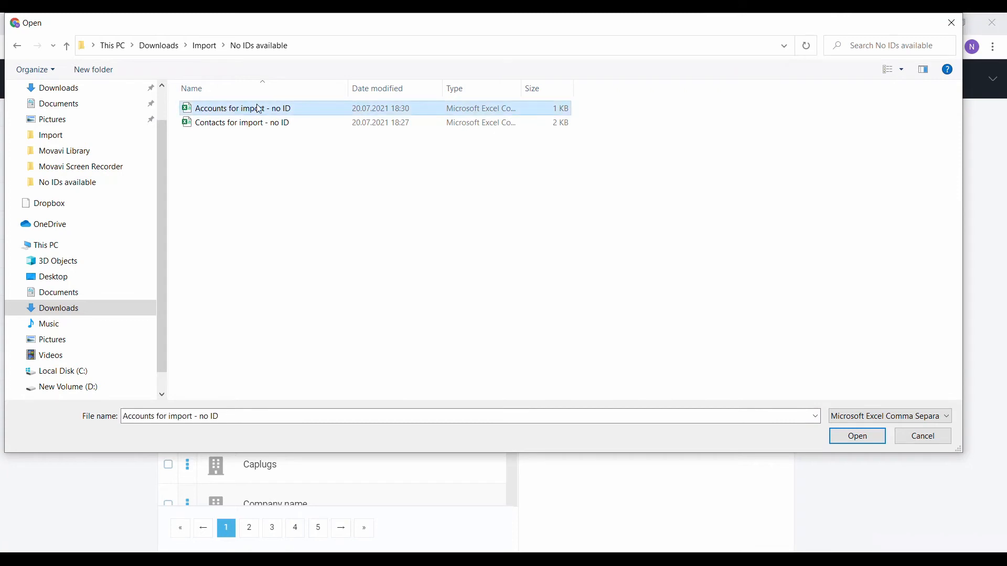
left_click(859, 437)
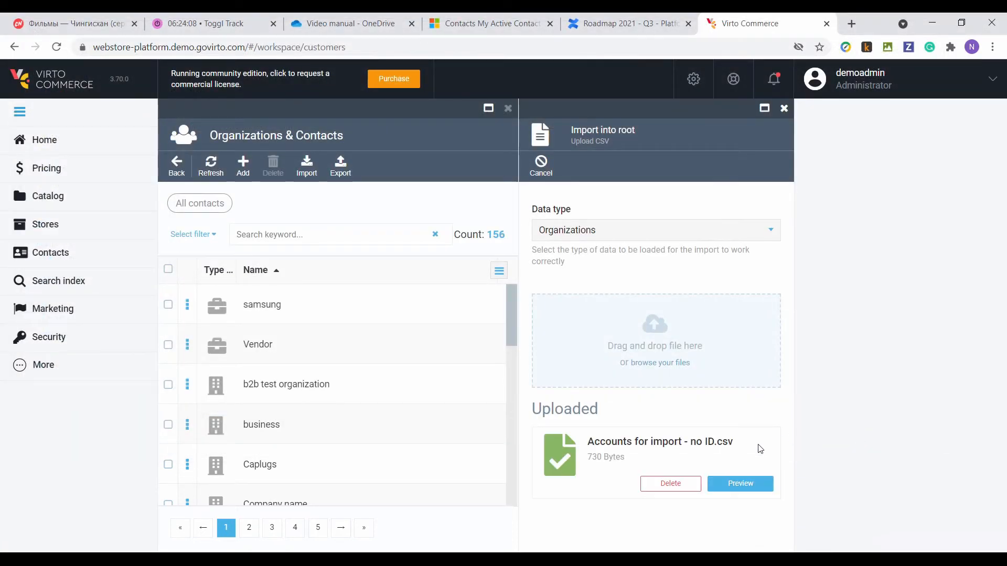
- Preview the uploaded Accounts for import - no ID.csv and import its organizations into the root
left_click(749, 484)
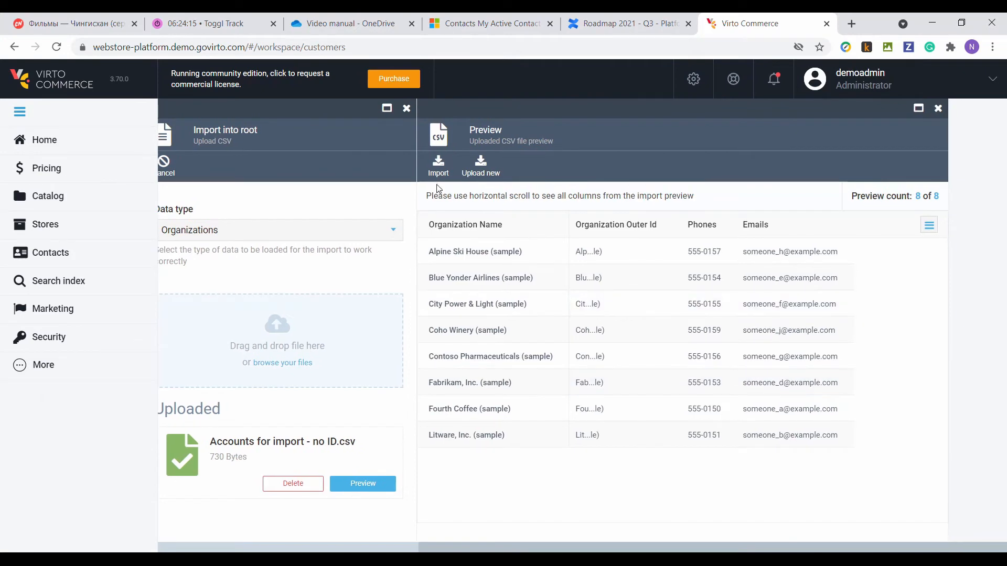
left_click(434, 173)
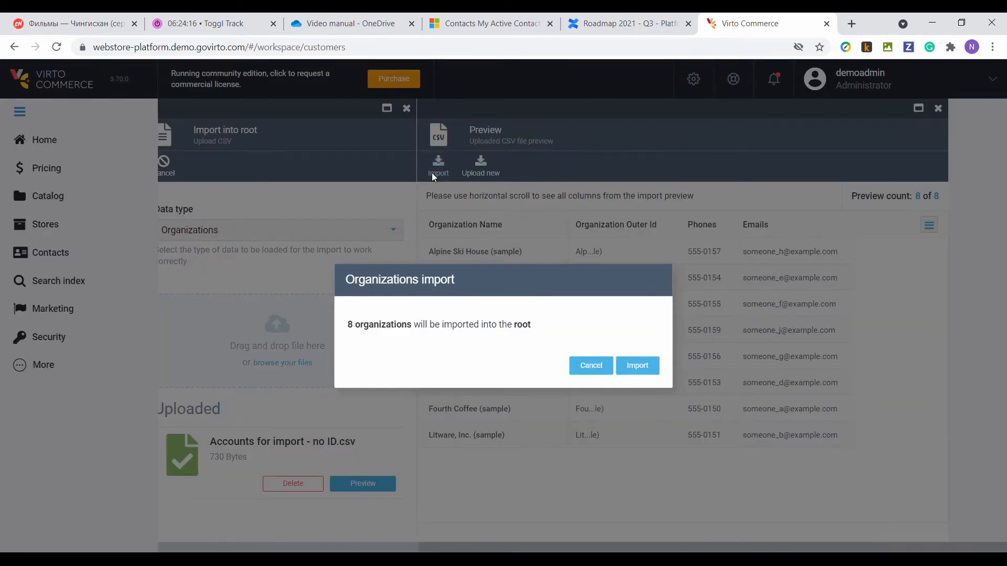
left_click(637, 366)
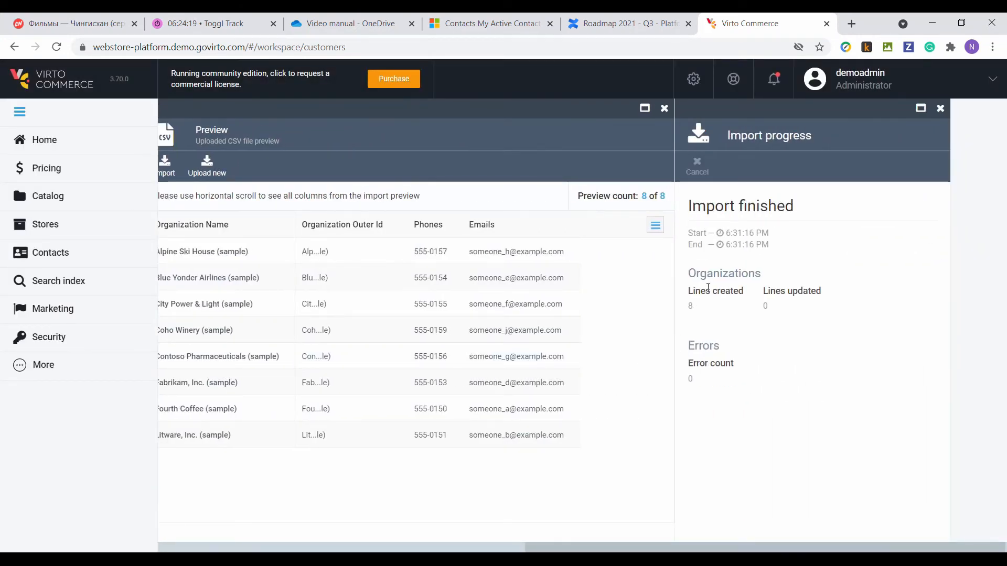
- Search the contacts for "sample", check Alpine Ski House (sample) for members, and return to all contacts
scroll(490, 306, "left", 12)
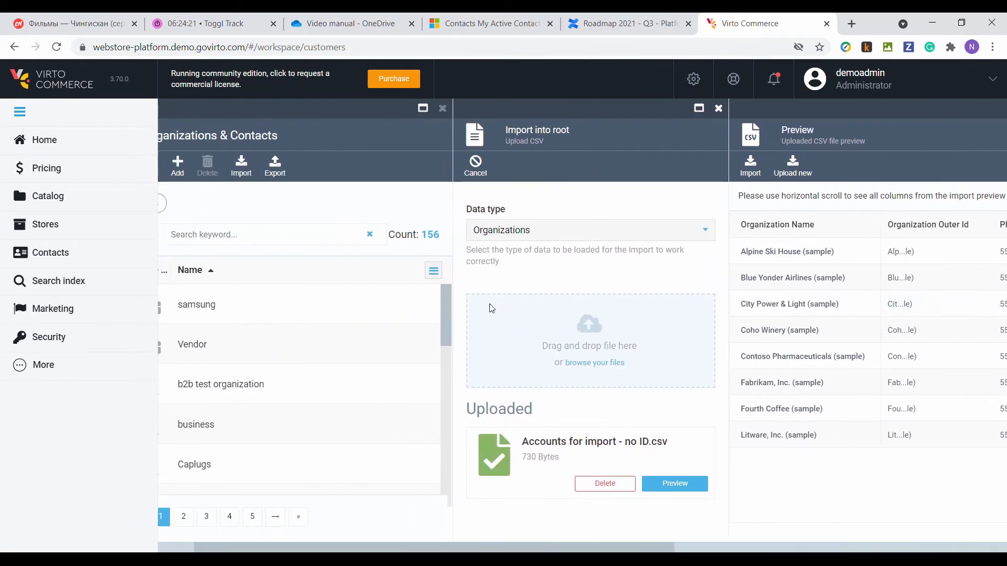
left_click(377, 235)
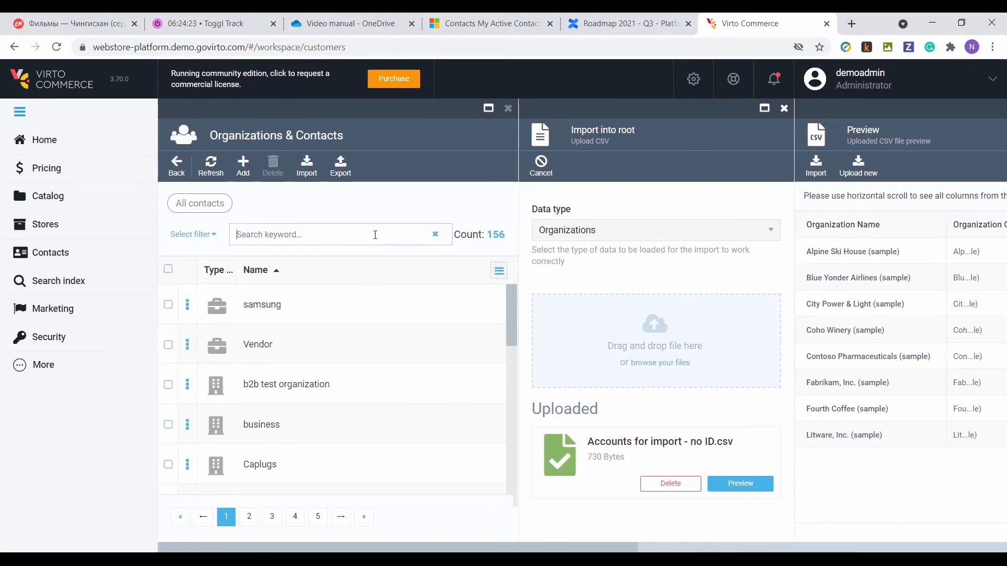
type("sample")
scroll(321, 380, "down", 1)
scroll(310, 346, "up", 1)
left_click(283, 310)
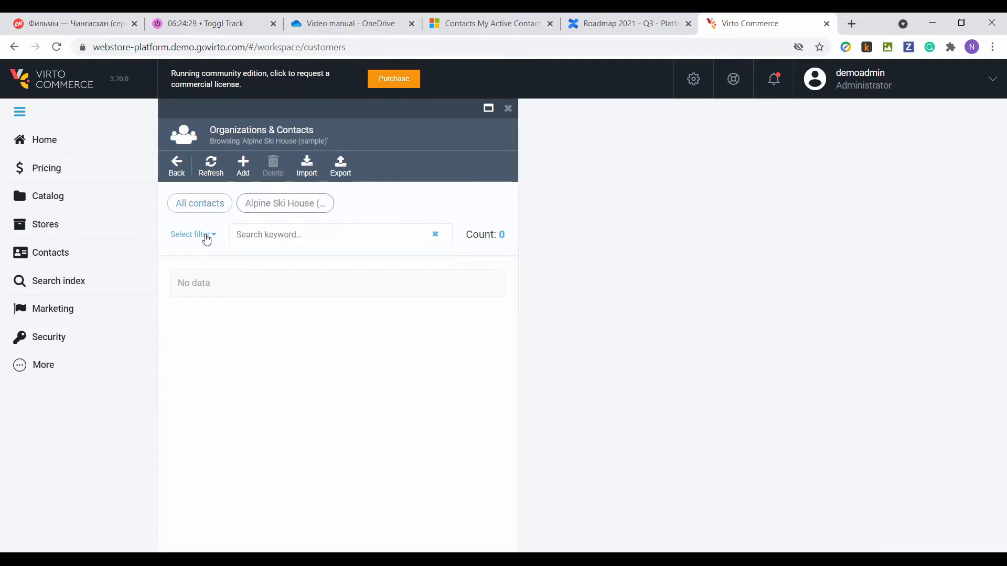
left_click(185, 205)
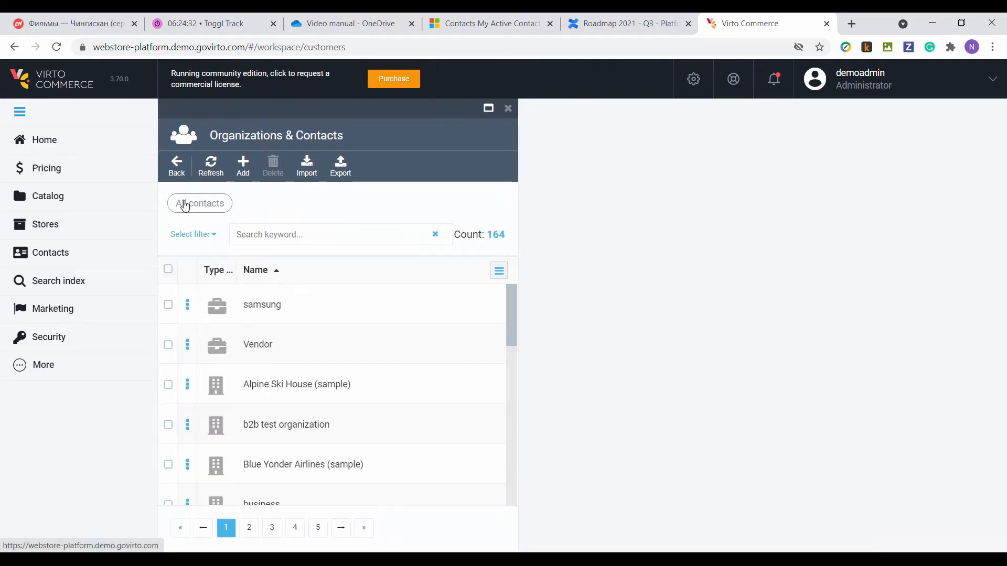
- Switch to the Contacts for import - no ID workbook in Excel and copy the organization names in E2:E11 into the Organization Outer Id column
mouse_move(632, 559)
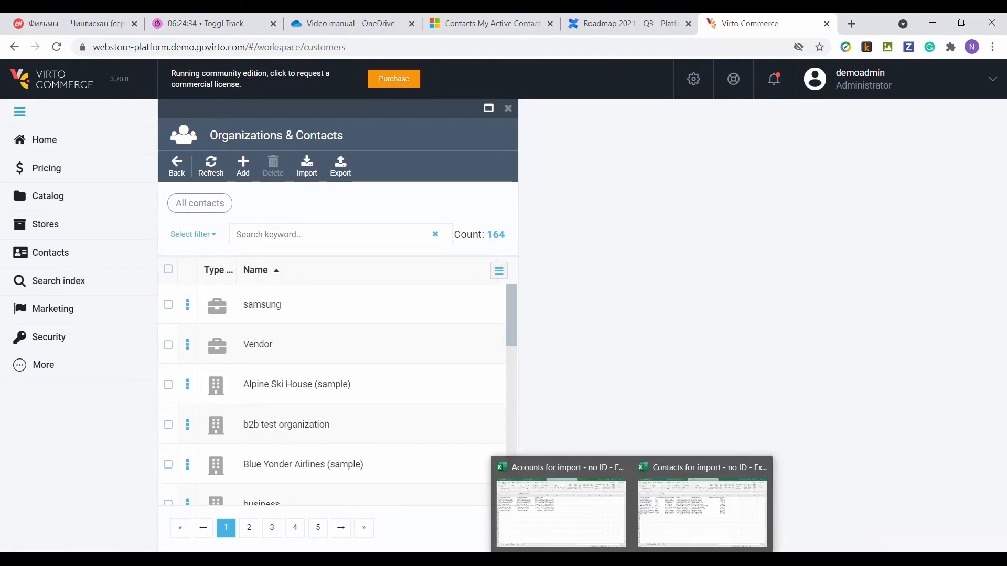
left_click(682, 511)
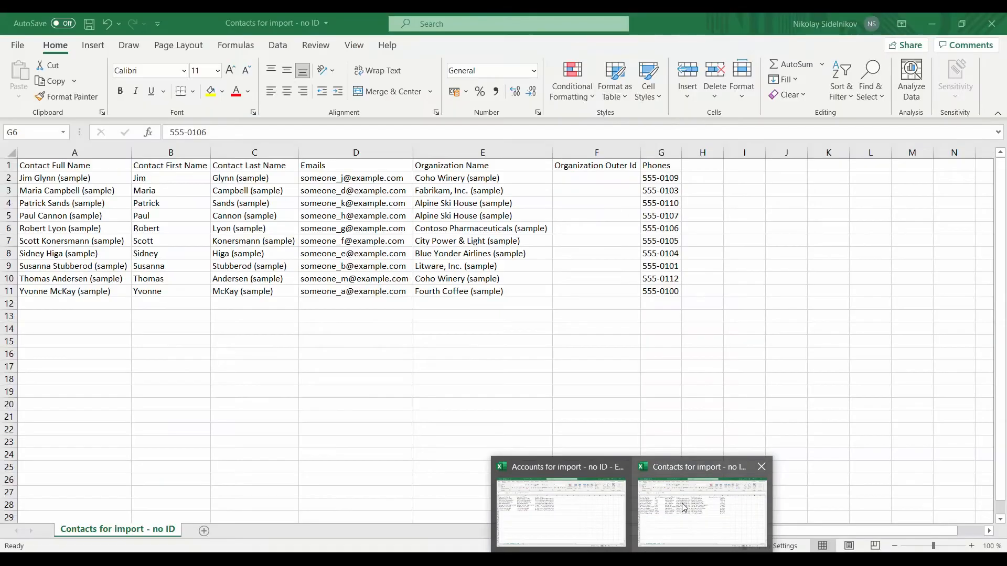
left_click(501, 174)
key("shift+Down")
key("shift+Down")
key("shift+Down")
key("shift+Down")
key("shift+Down")
key("shift+Down")
key("shift+Down")
key("shift+Down")
key("shift+Down")
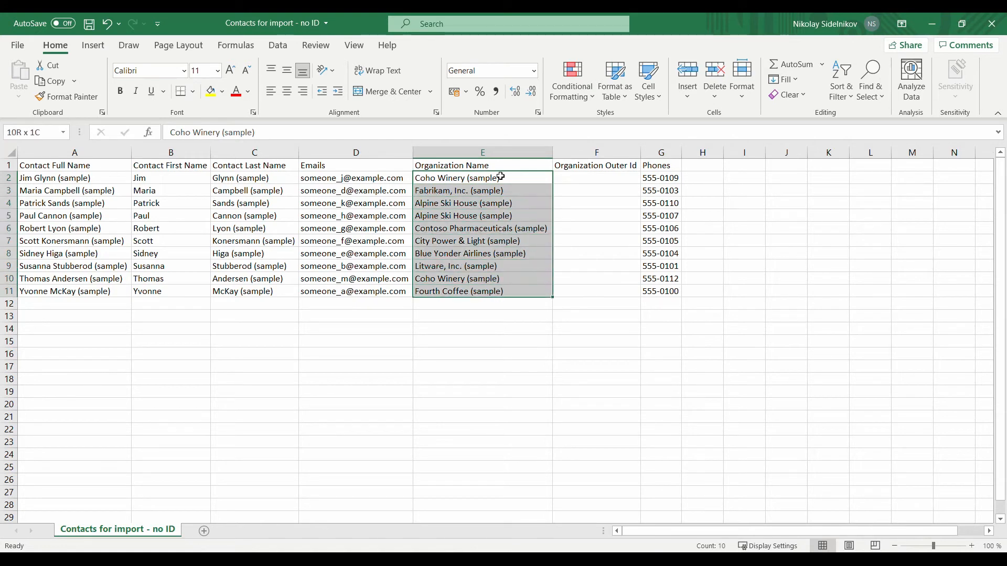
key("ctrl+c")
key("Right")
key("ctrl+v")
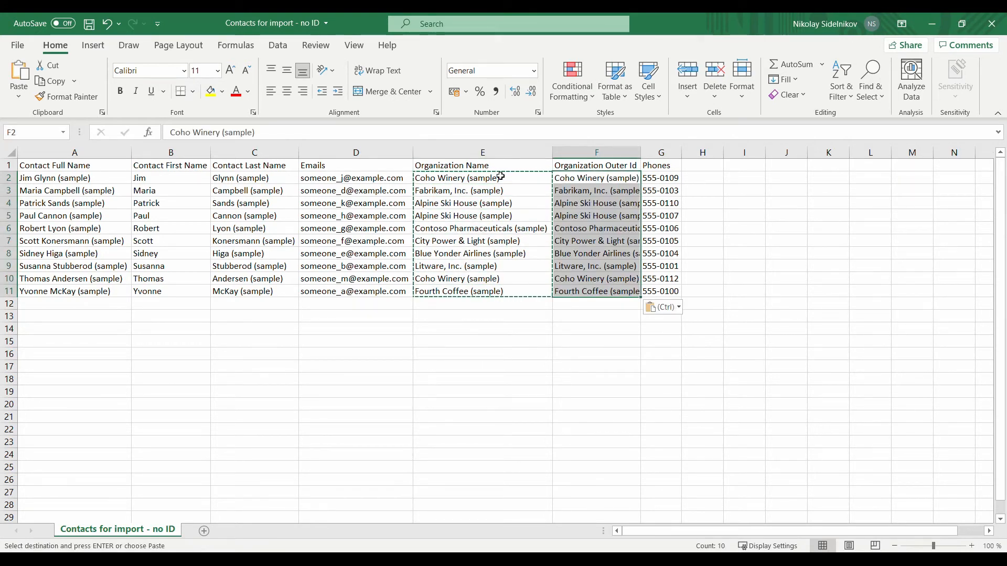
- Fit the Organization Outer Id column's width to its contents and save the contacts file
double_click(641, 153)
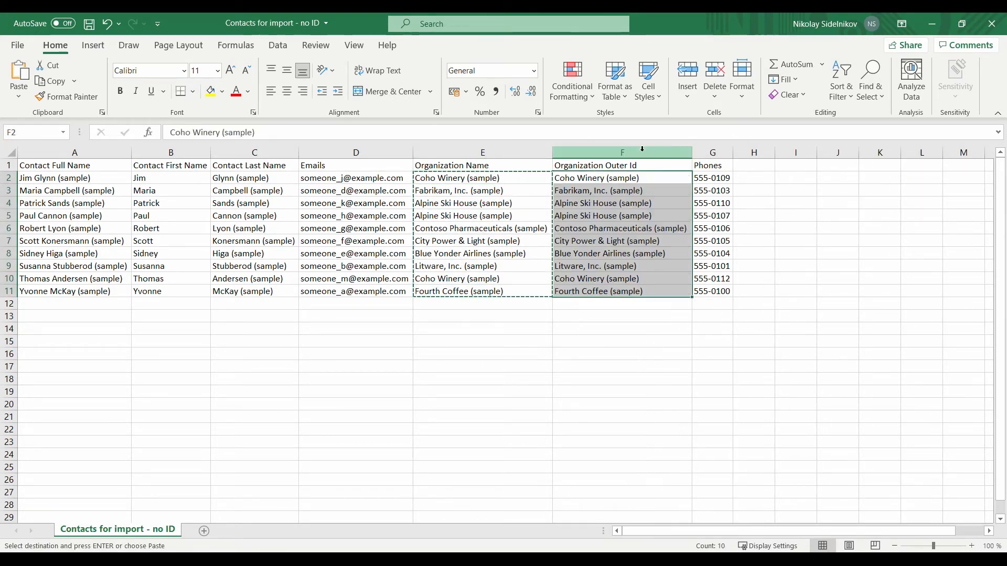
left_click(624, 216)
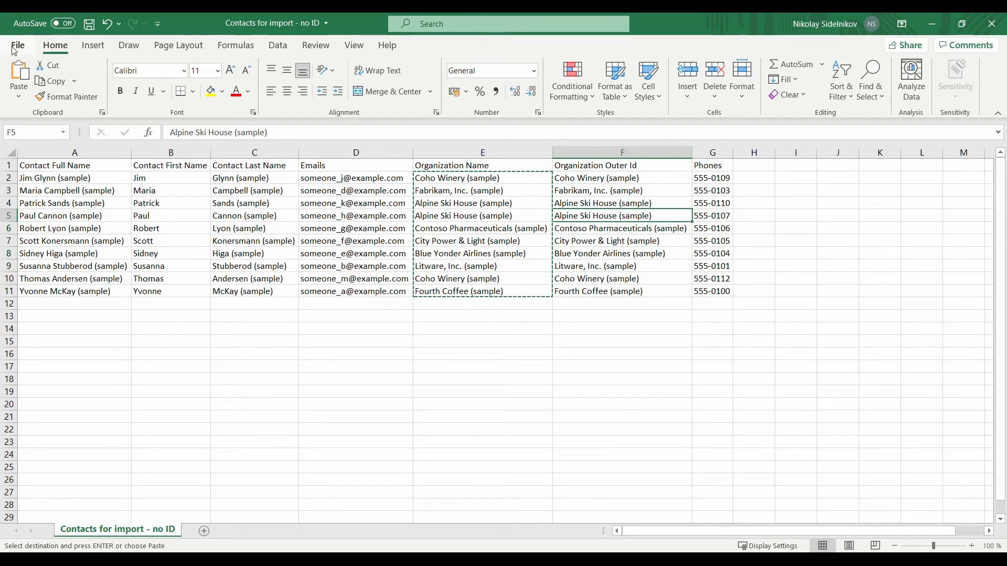
key("ctrl+s")
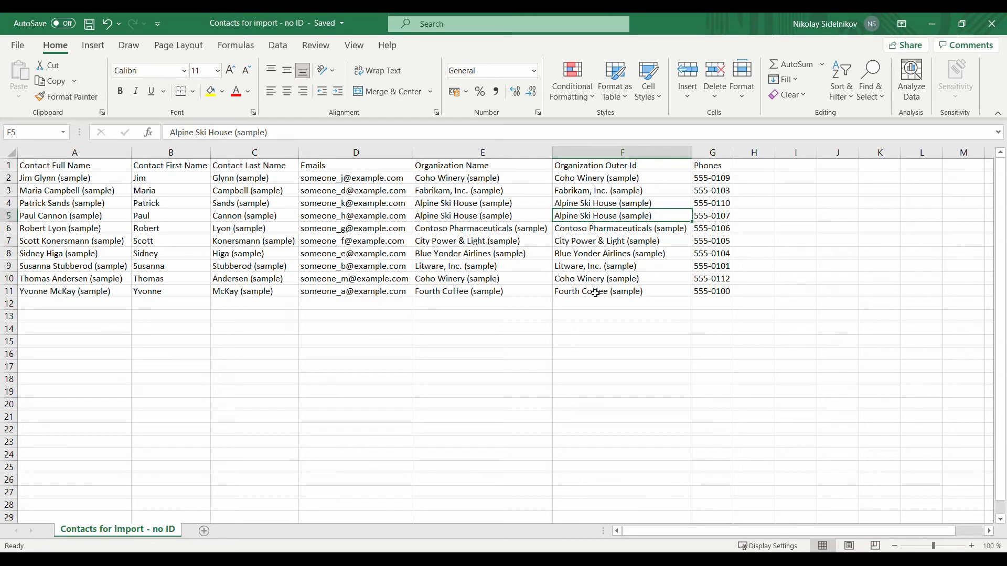
- Delete the Organization Name column from the contacts sheet and save the file
left_click_drag(461, 167, 477, 292)
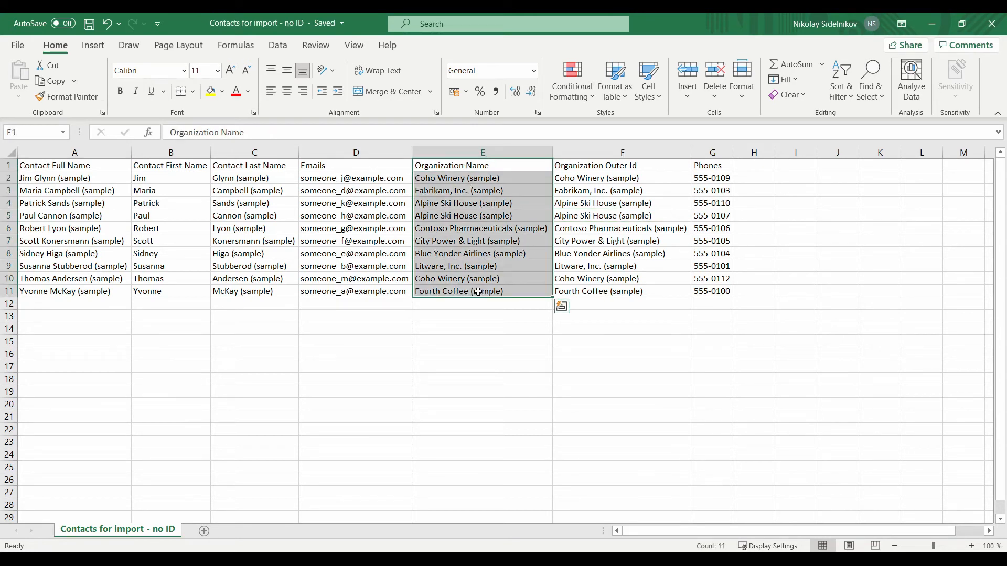
right_click(466, 154)
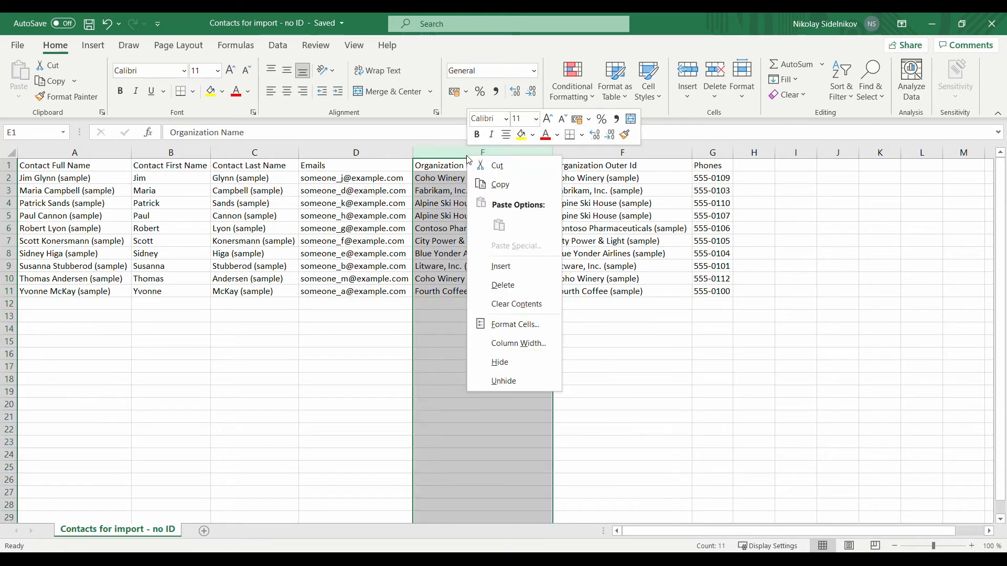
left_click(507, 286)
left_click(475, 181)
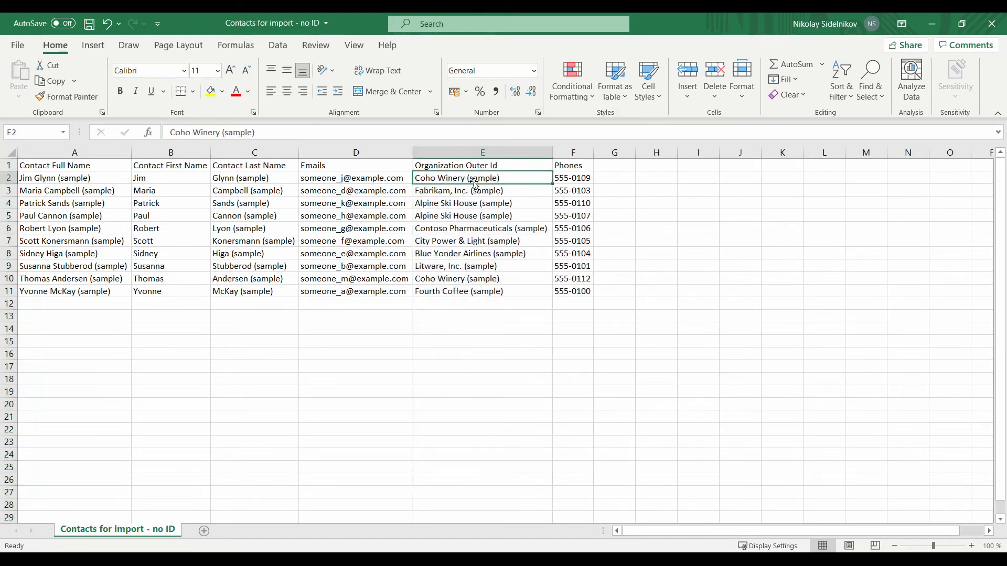
left_click(17, 46)
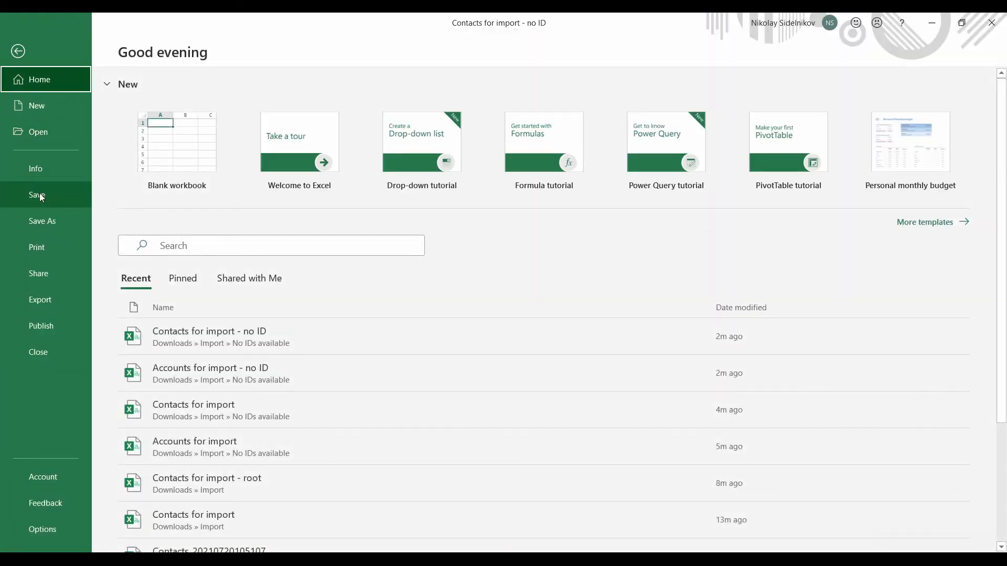
left_click(41, 195)
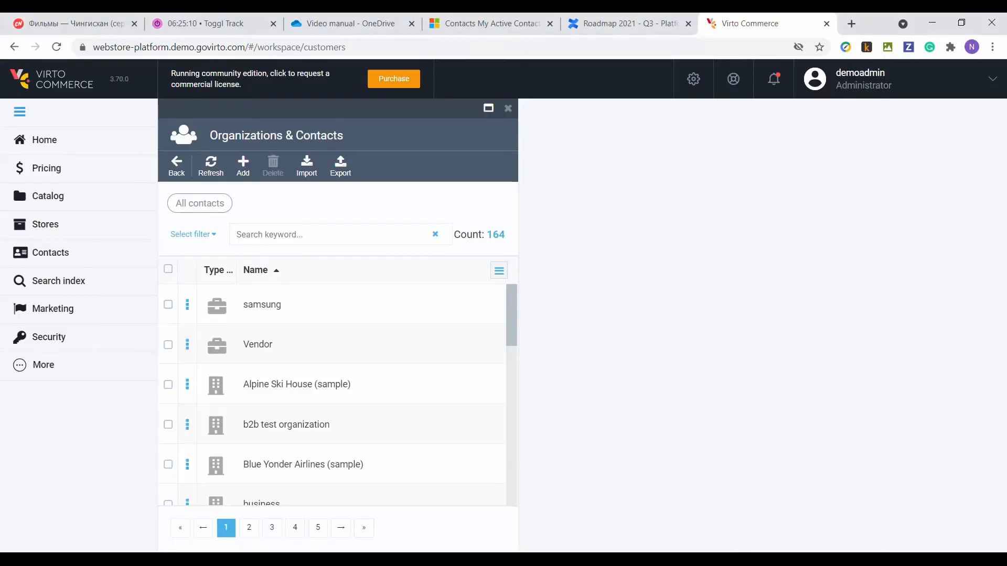
- Start a new import with the Contacts data type and upload the Contacts for import - no ID file
scroll(315, 367, "down", 2)
scroll(312, 395, "up", 1)
scroll(311, 395, "up", 1)
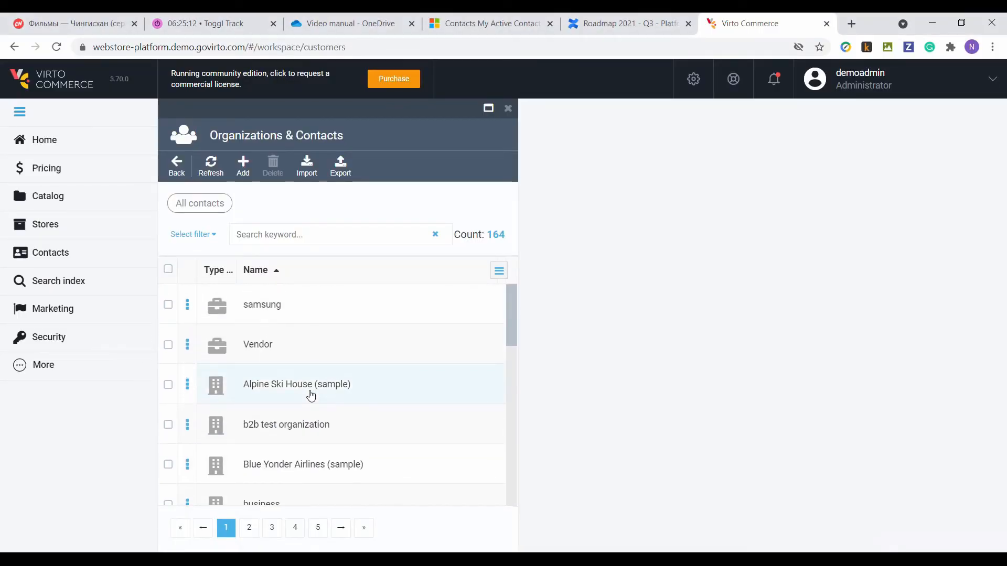
left_click(308, 169)
left_click(591, 235)
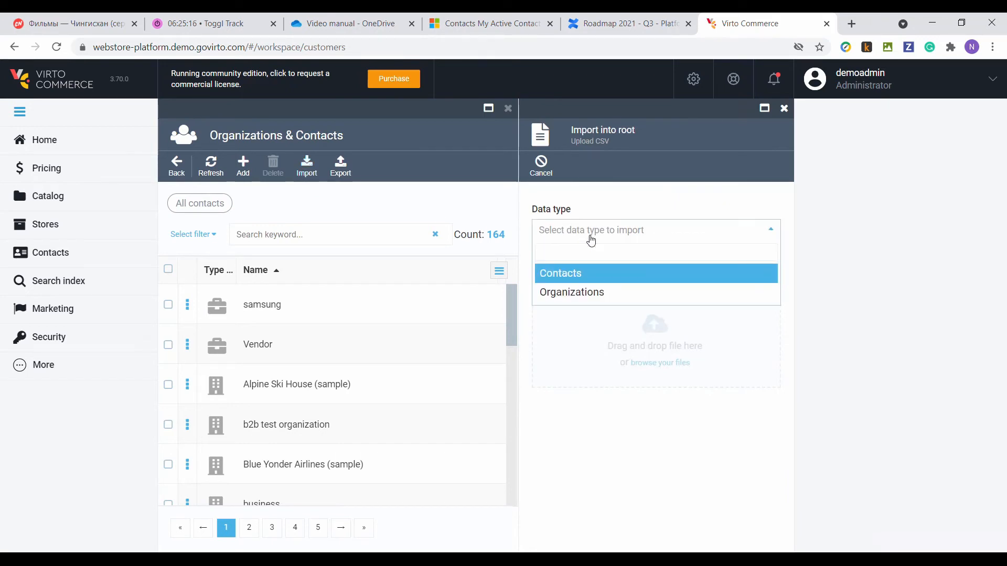
left_click(591, 273)
left_click(654, 370)
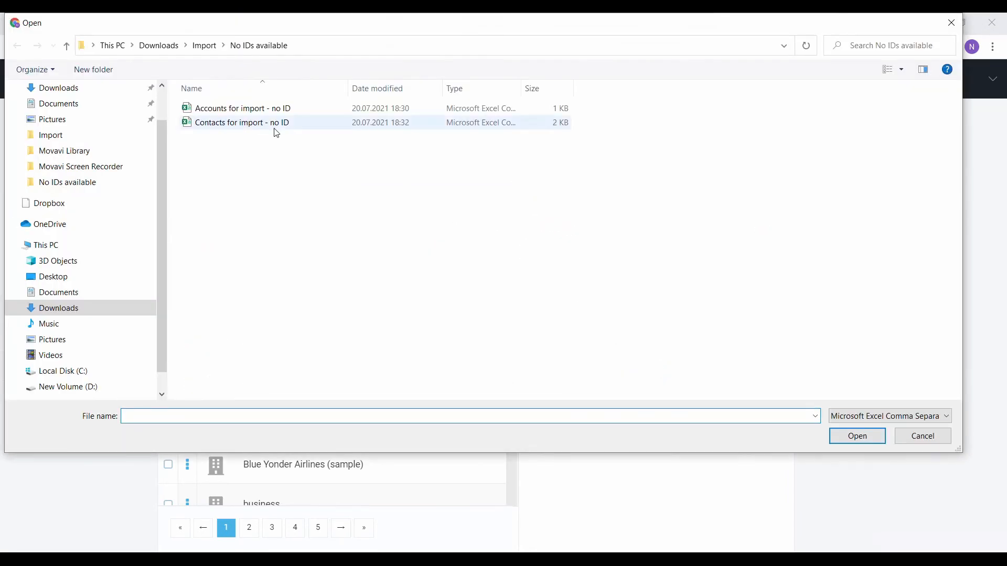
left_click(268, 123)
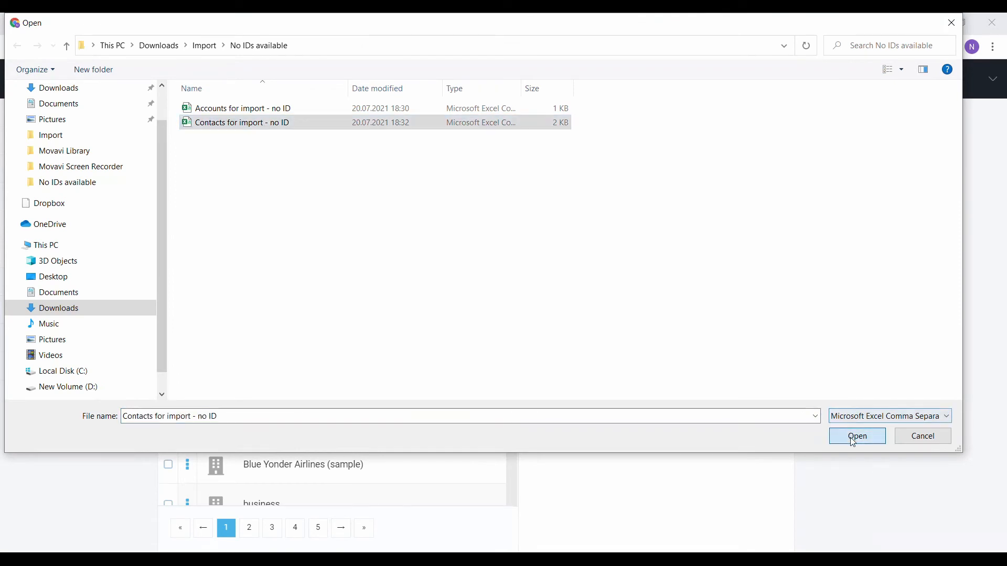
left_click(857, 436)
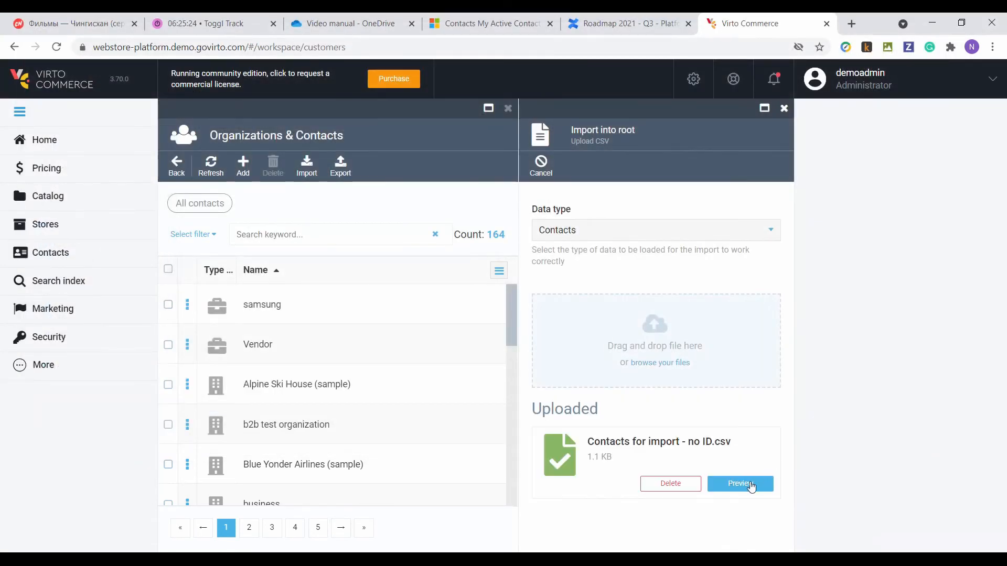
- Preview the uploaded contacts across all columns and import them into the root
left_click(751, 487)
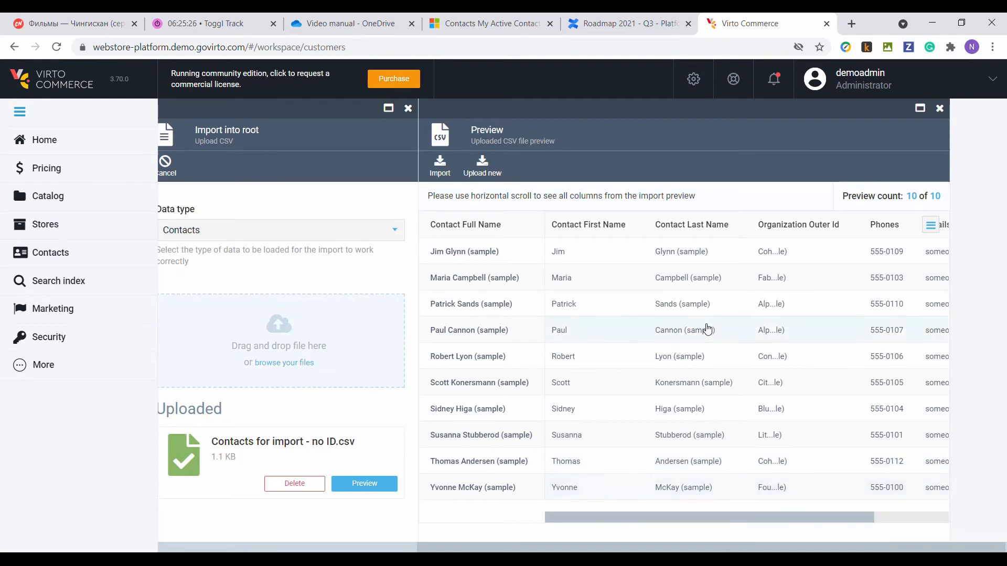
scroll(707, 329, "right", 3)
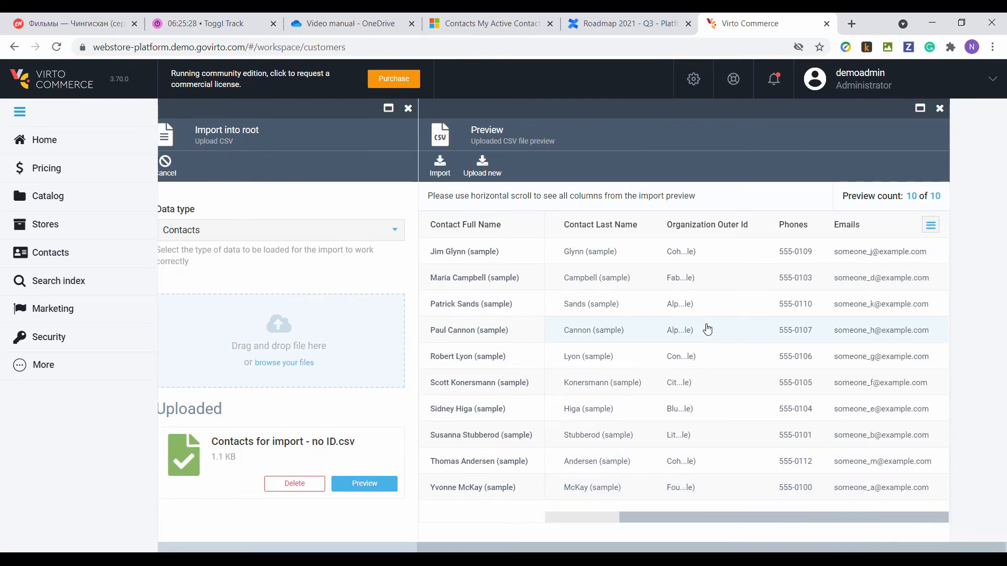
scroll(708, 328, "left", 3)
scroll(707, 328, "right", 3)
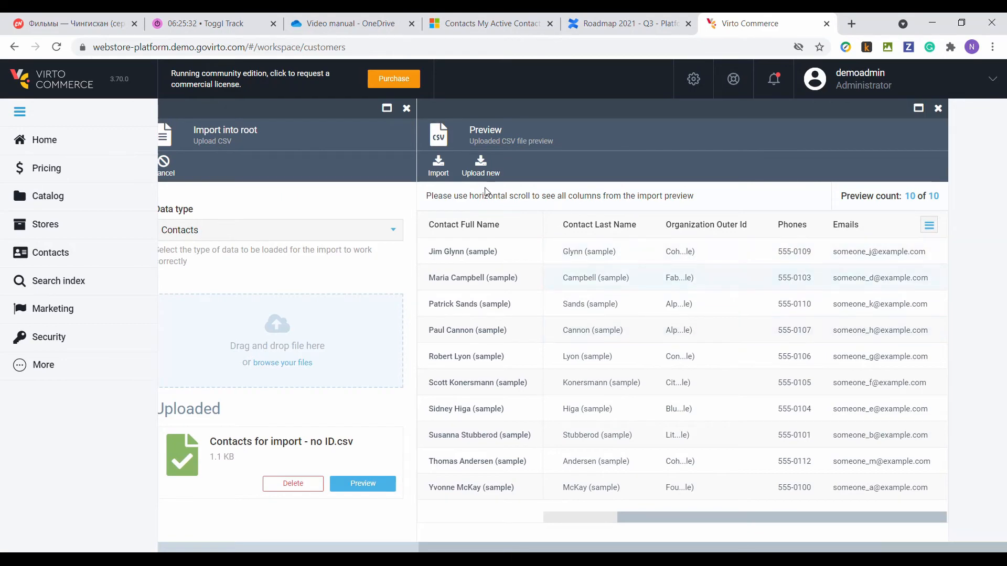
left_click(435, 167)
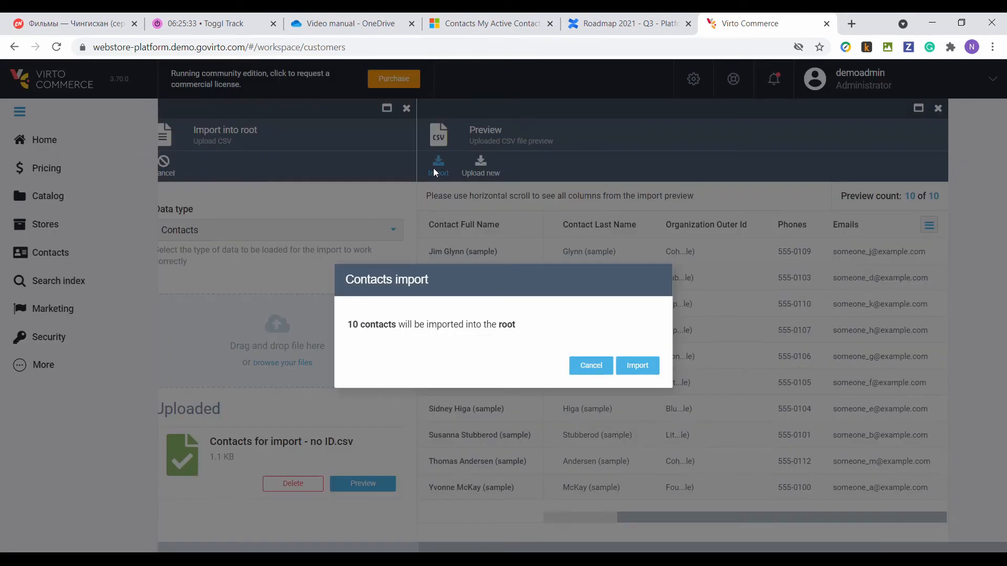
left_click(637, 366)
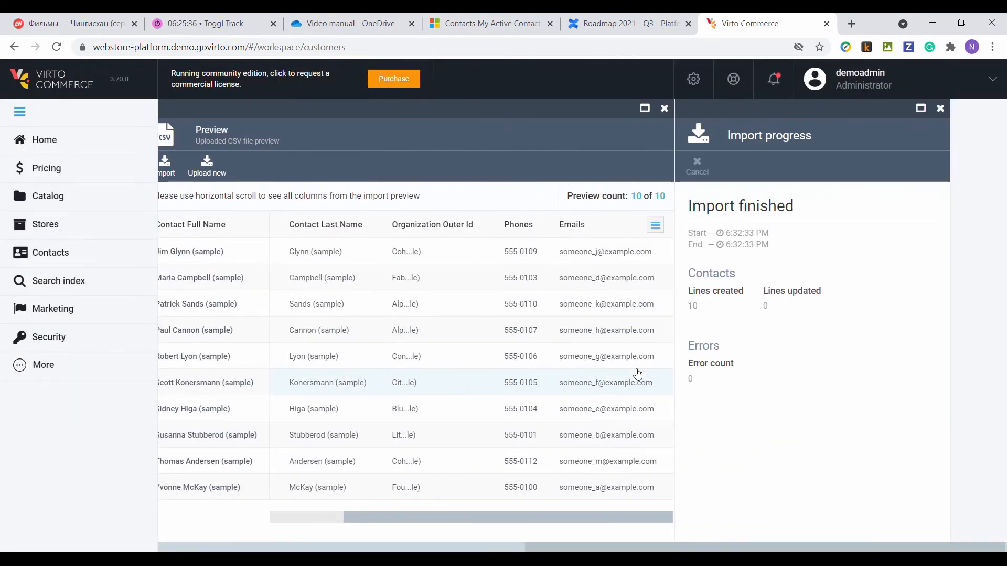
- Close the contacts import and delete the uploaded CSV file
scroll(619, 240, "left", 6)
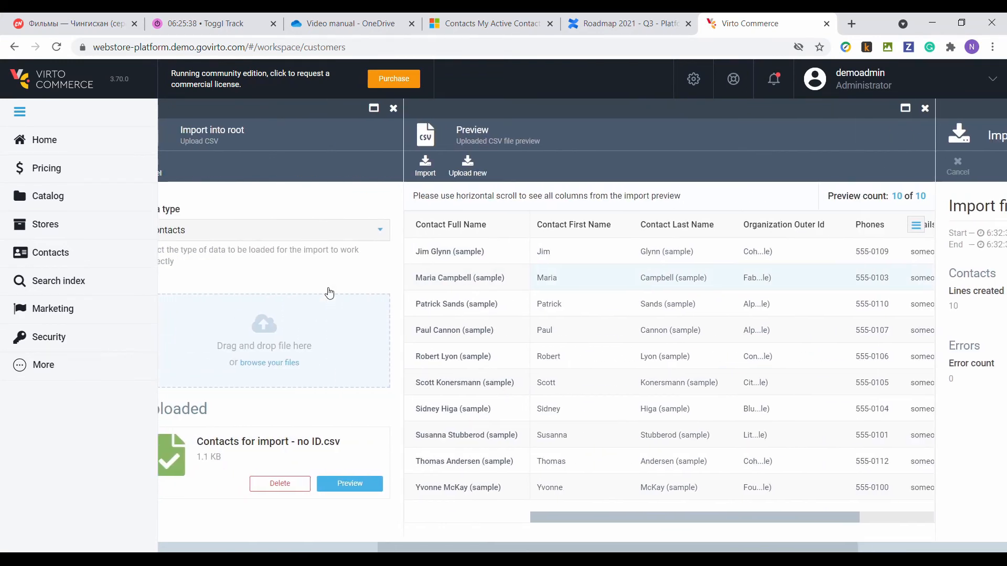
left_click(401, 108)
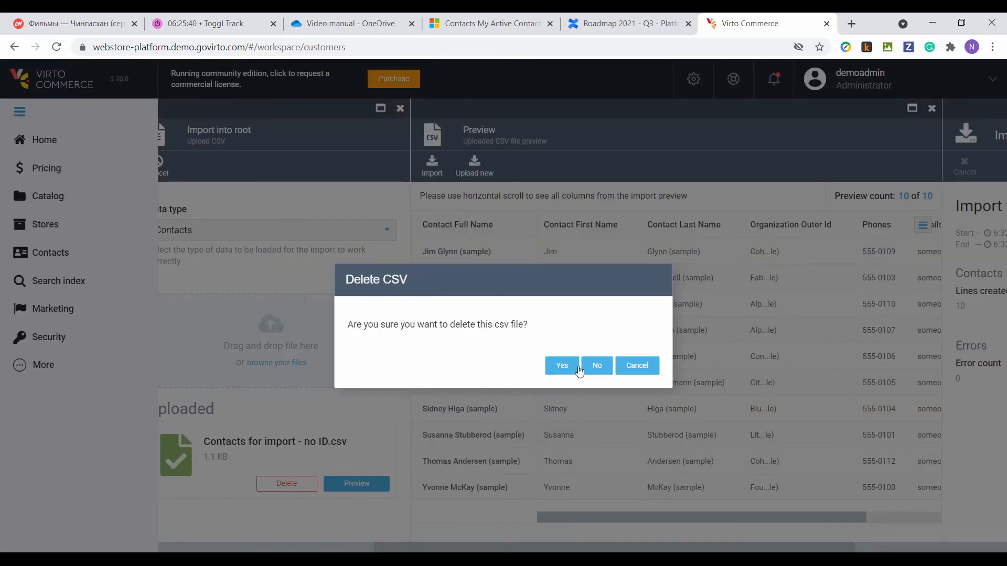
left_click(562, 366)
- Check the members of Alpine Ski House (sample) and Blue Yonder Airlines (sample), and return to all contacts
left_click(315, 385)
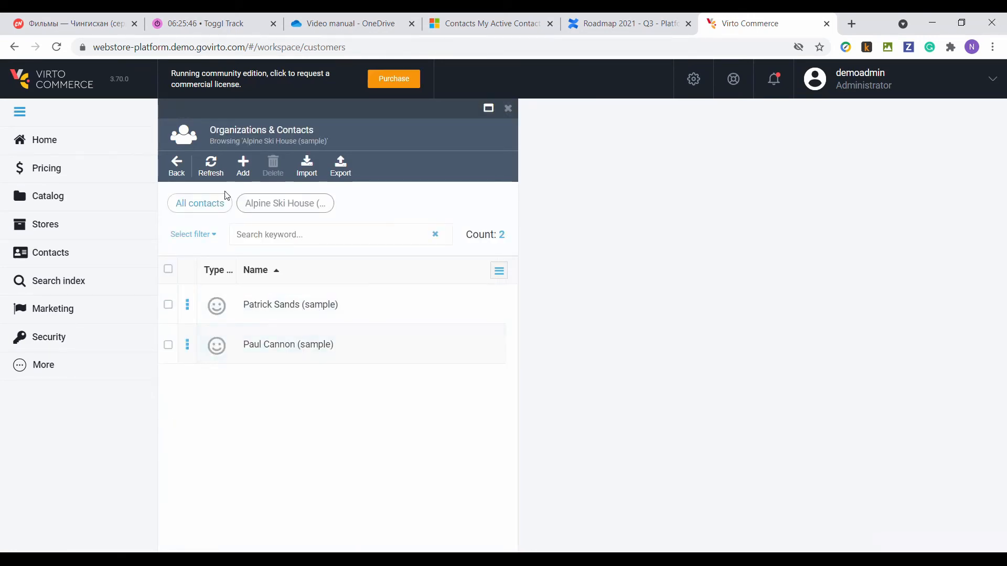
left_click(176, 162)
scroll(288, 393, "down", 1)
left_click(288, 424)
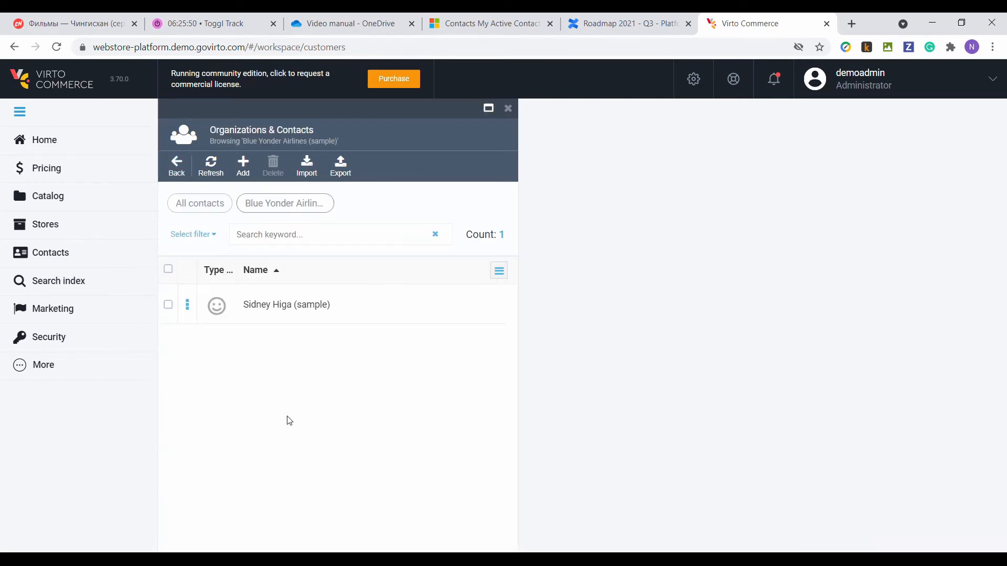
left_click(181, 173)
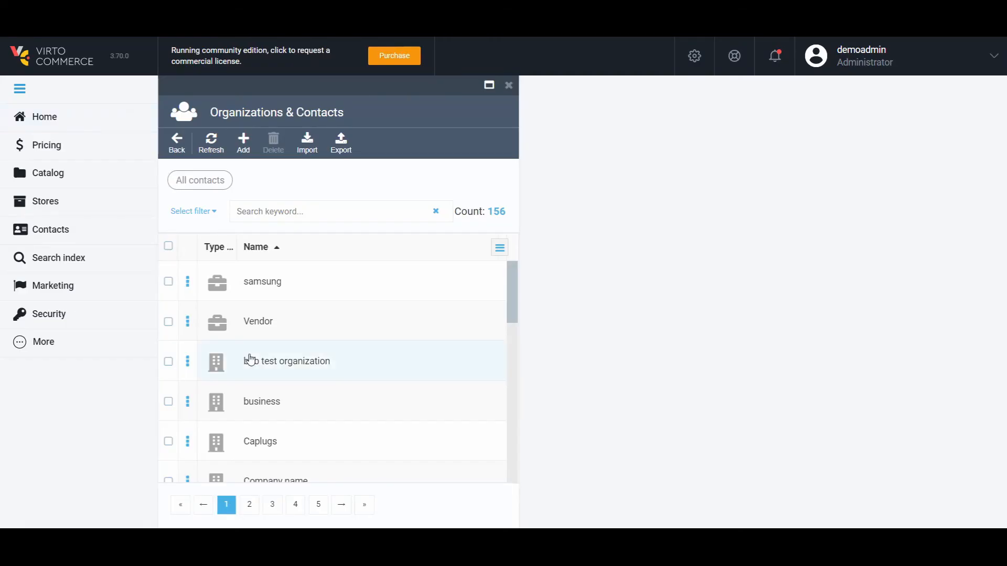
- Examine the new-account form for the B2B-Vendor Portal store on the second adresstype3 contact on page 5, and close it without creating an account
left_click(319, 505)
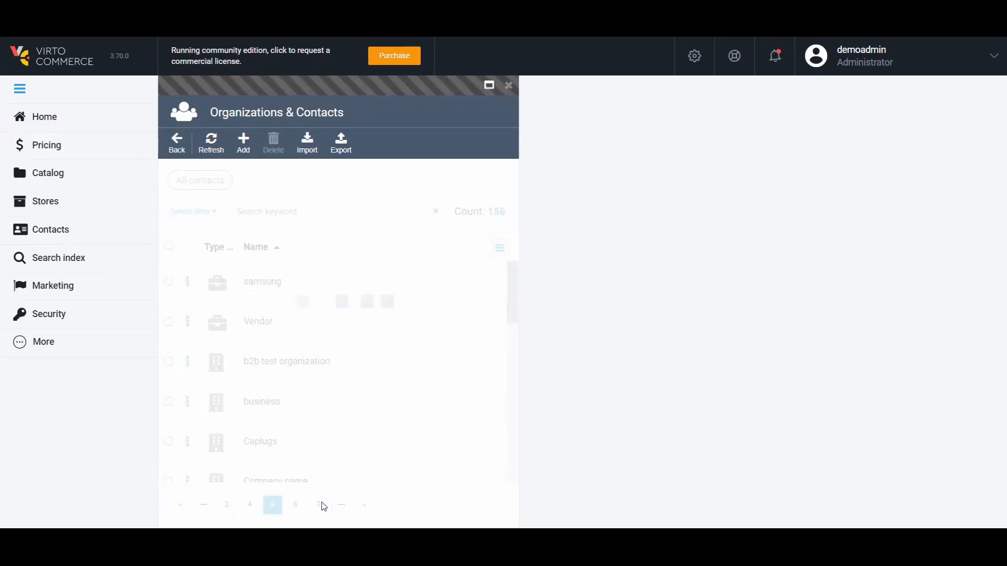
left_click(284, 332)
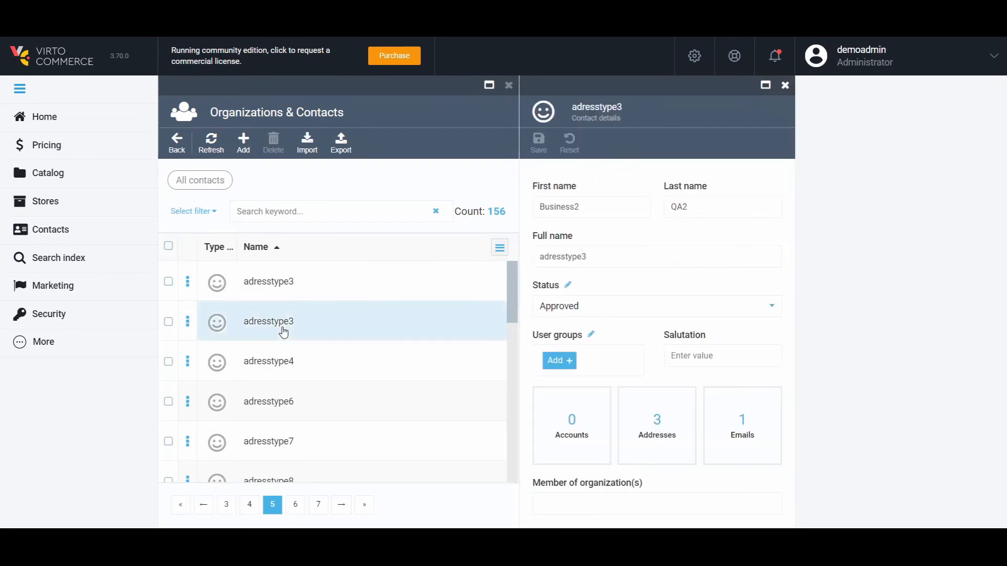
left_click(572, 427)
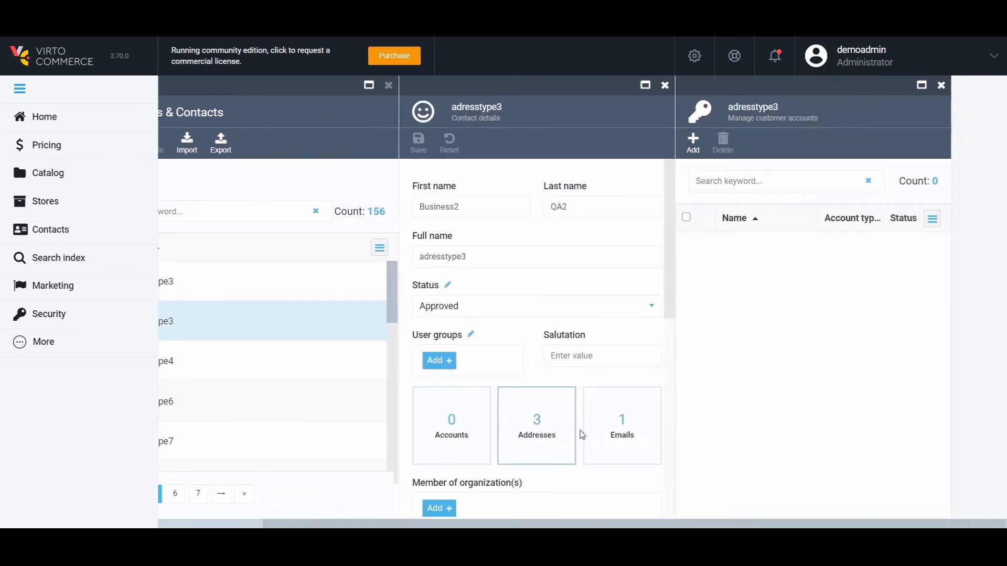
left_click(696, 143)
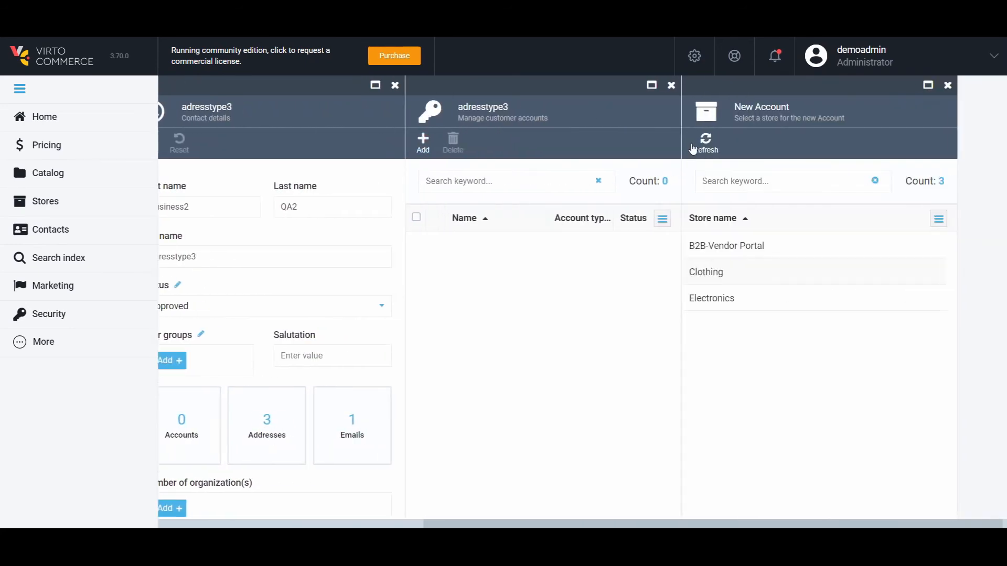
left_click(731, 254)
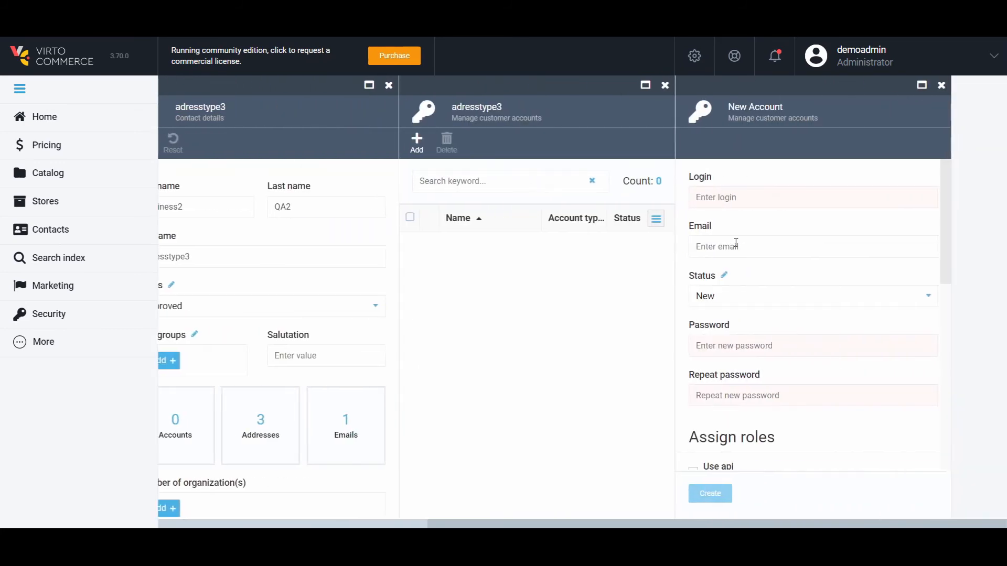
left_click(942, 86)
left_click(940, 87)
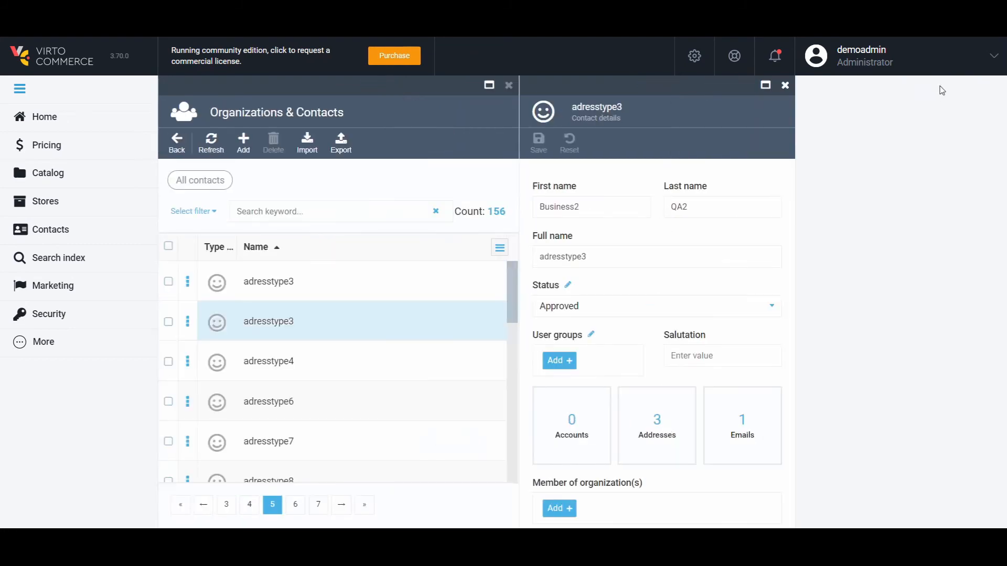
left_click(788, 86)
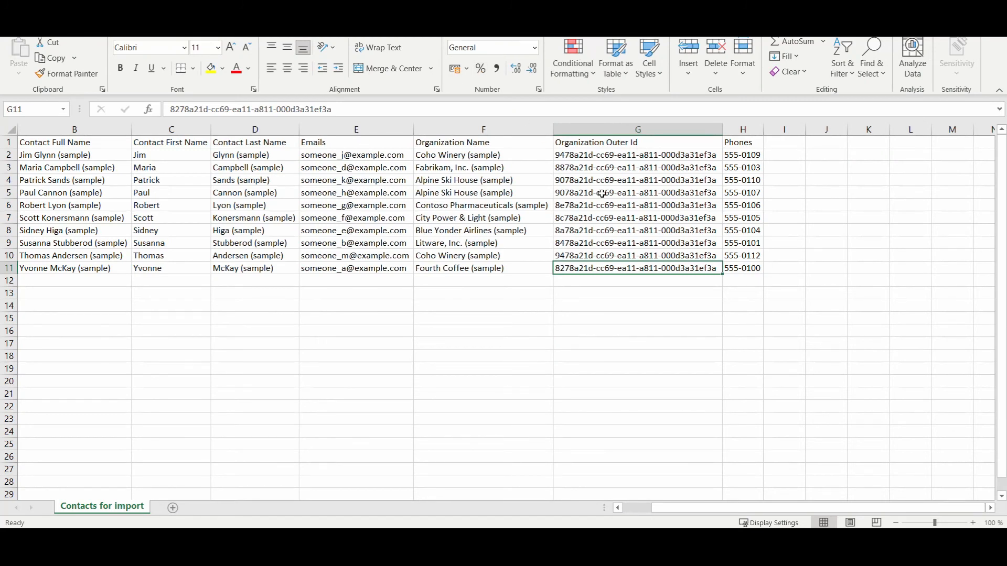
left_click(779, 151)
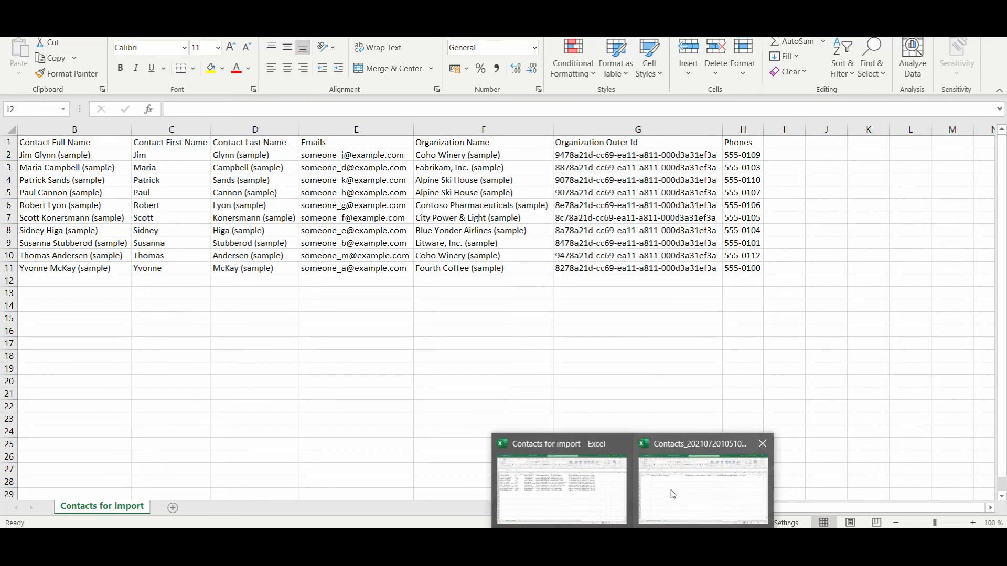
left_click(670, 492)
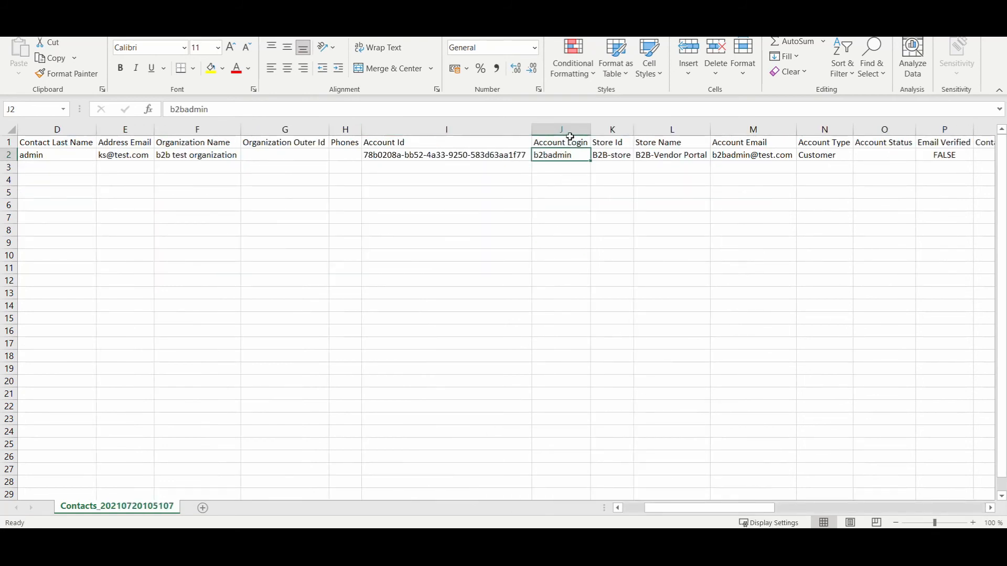
left_click_drag(571, 140, 810, 150)
key("ctrl+c")
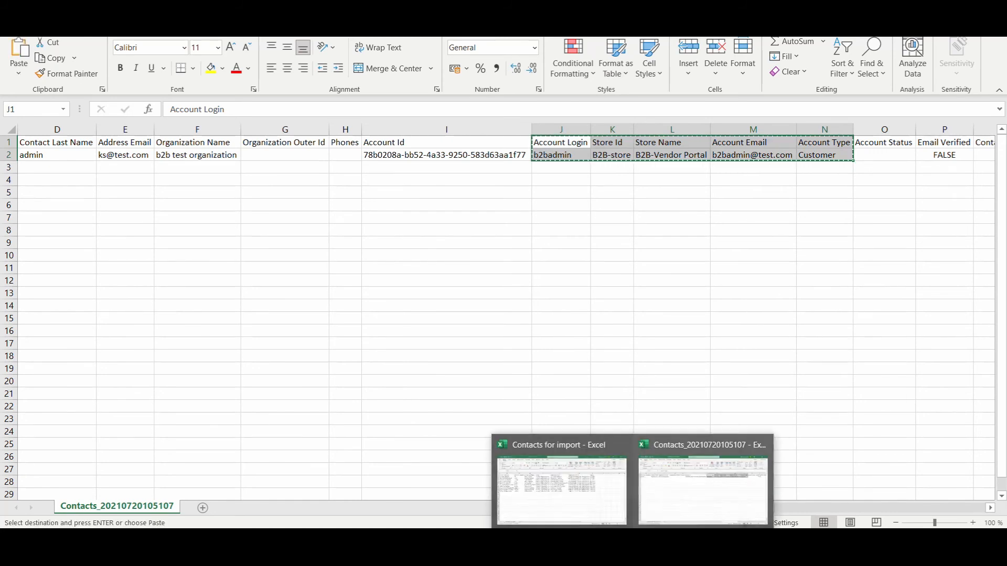
left_click(584, 512)
left_click(785, 156)
left_click(787, 145)
key("ctrl+v")
- Fit all column widths in the Contacts for import sheet to their contents
scroll(771, 193, "right", 3)
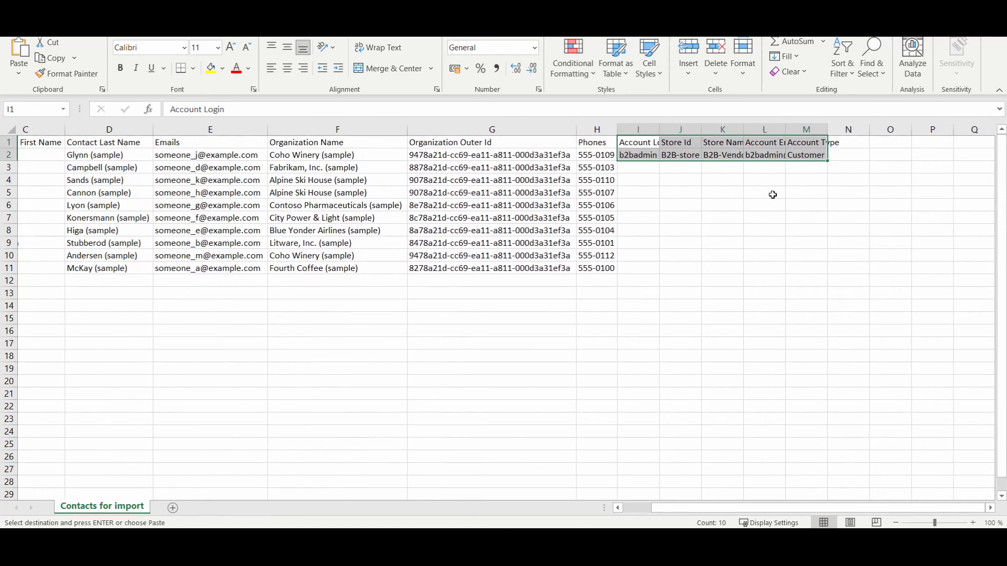
left_click(15, 131)
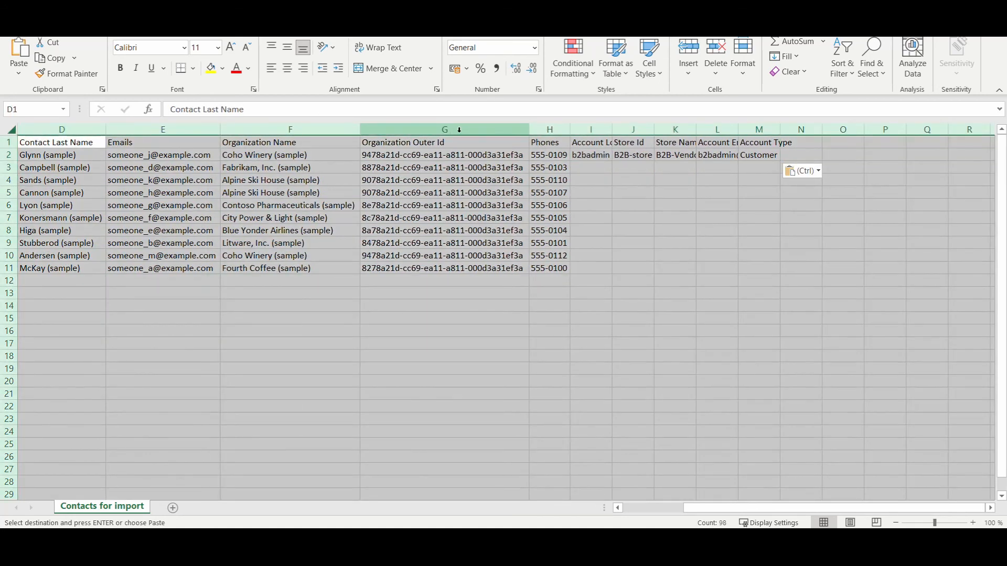
double_click(571, 131)
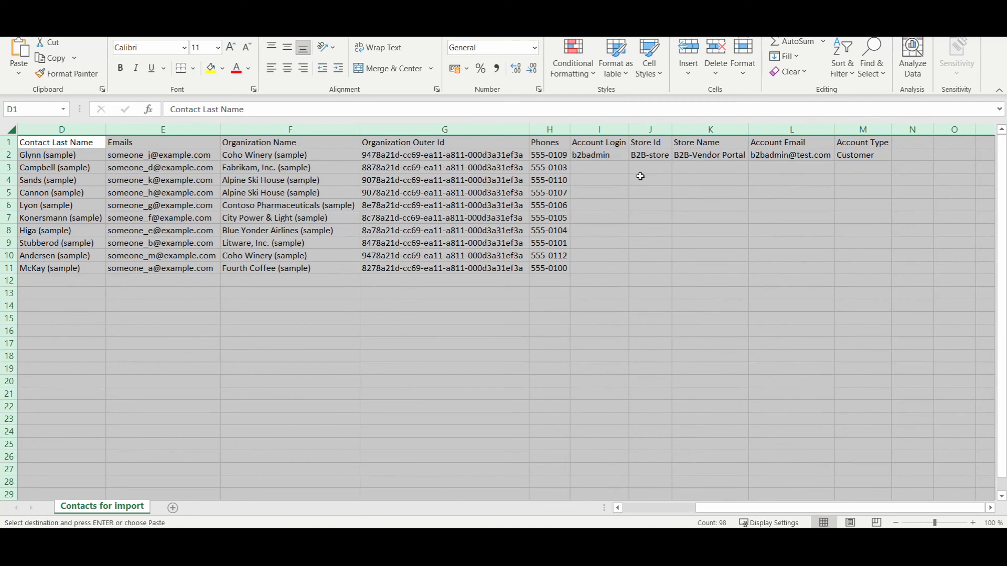
left_click(605, 161)
- Copy the contact emails in E2:E11 into the Account Login column from I2 and fit that column's width
scroll(604, 162, "left", 3)
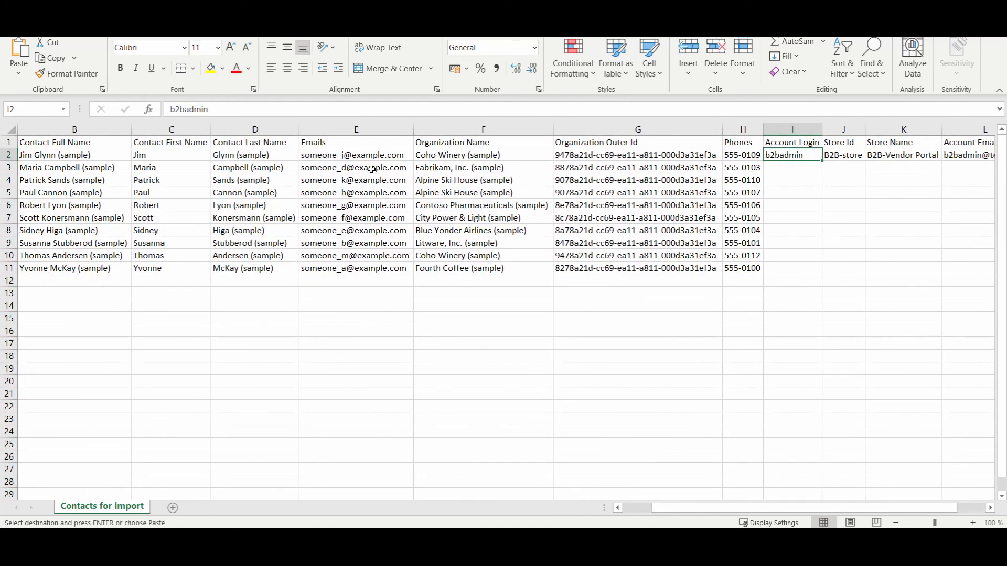
left_click_drag(360, 154, 364, 274)
left_click(790, 155)
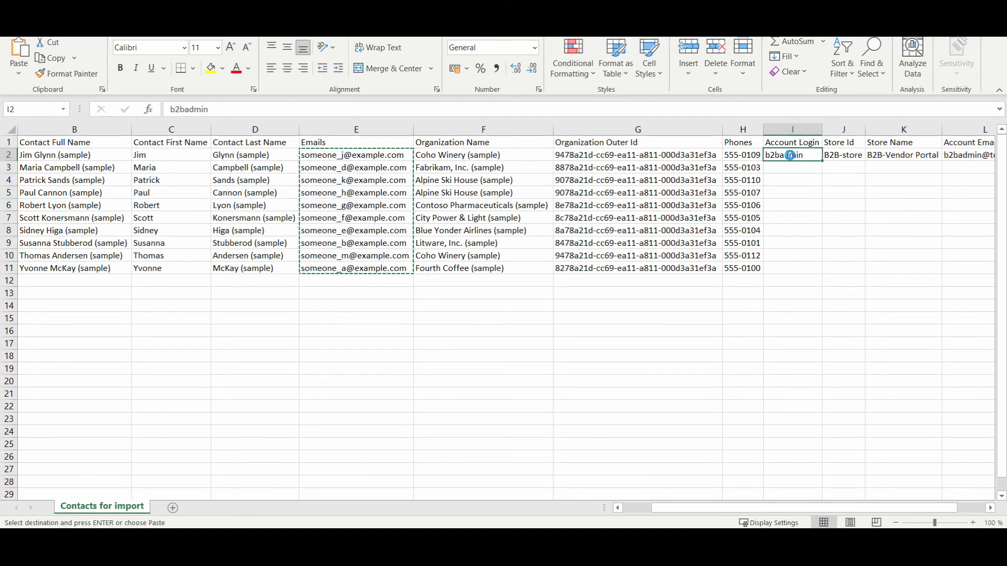
key("ctrl+v")
double_click(822, 129)
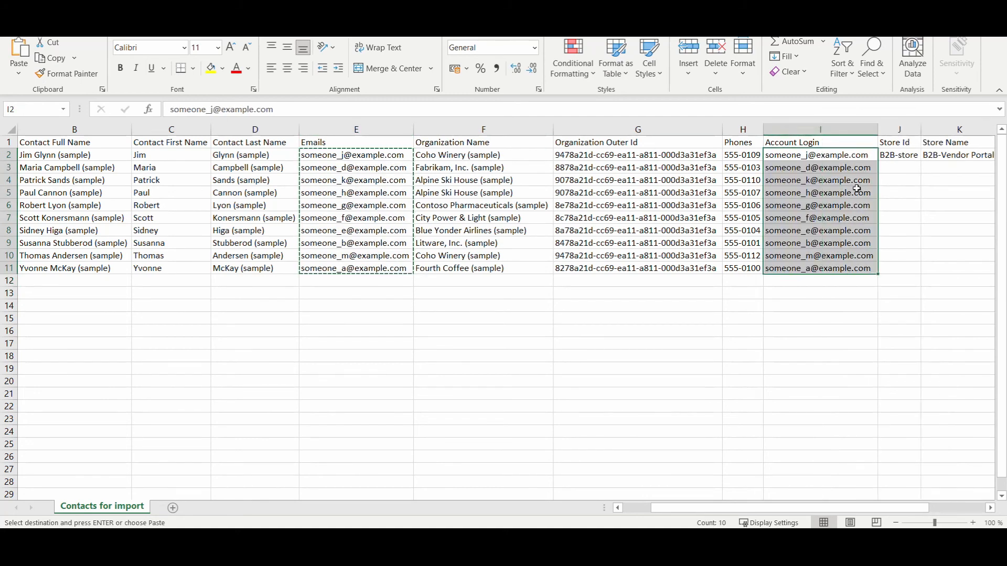
- Paste the copied contact emails into the Account Email column from L2 and fit that column's width
scroll(846, 230, "right", 2)
scroll(844, 229, "right", 2)
left_click(833, 153)
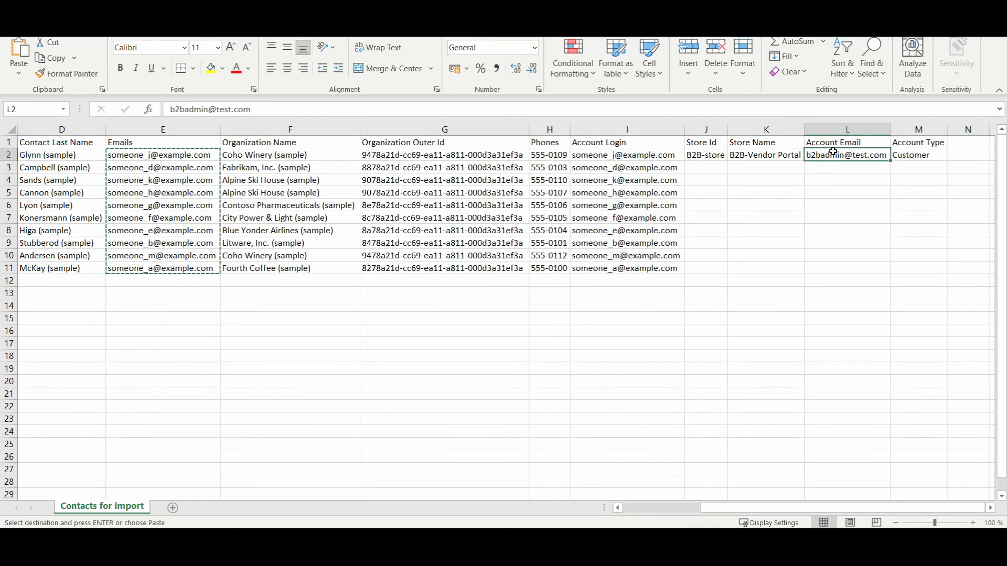
key("ctrl+v")
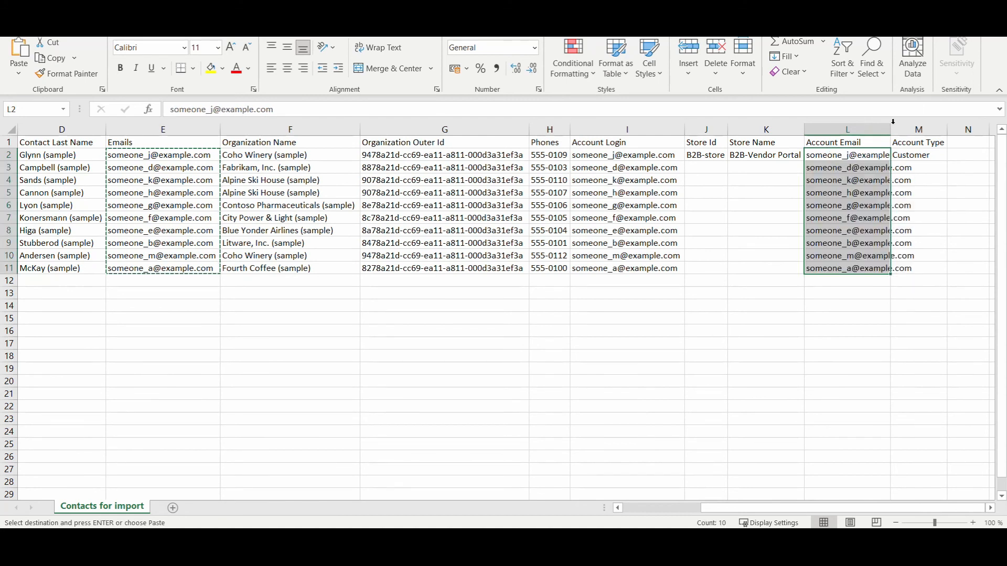
double_click(890, 129)
- Fill the Account Type cells M3:M11 with Customer, copied from M2
left_click(951, 156)
key("ctrl+c")
key("Down")
key("shift+Down")
key("Down")
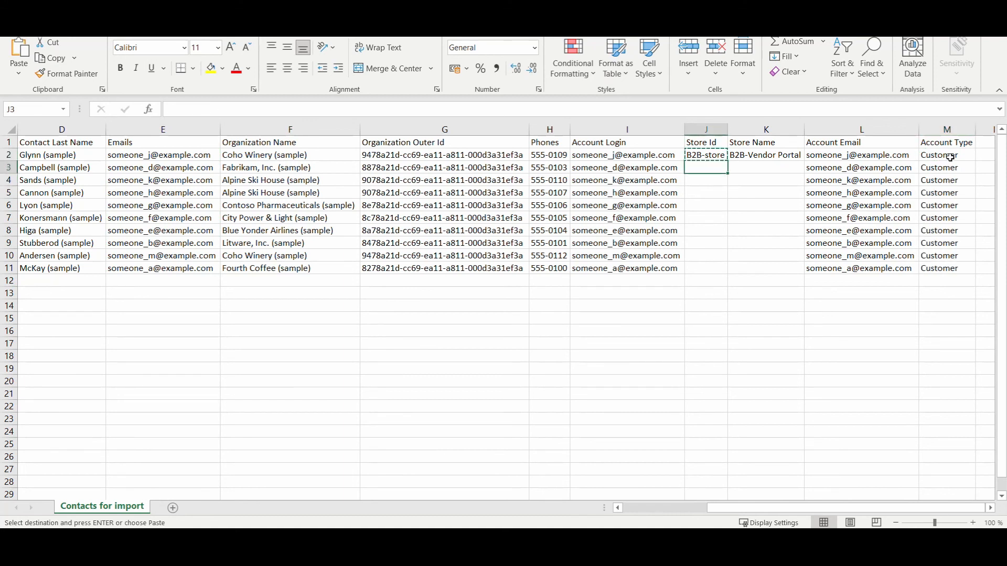
- Fill the Store Id cells J3:J11 with B2B-store, copied from J2
key("ctrl+v")
key("Down")
key("ctrl+v")
key("Down")
key("ctrl+v")
key("Down")
key("ctrl+v")
key("Down")
key("ctrl+v")
key("Down")
key("ctrl+v")
key("Down")
key("ctrl+v")
key("Down")
key("ctrl+v")
key("Down")
key("ctrl+v")
key("Right")
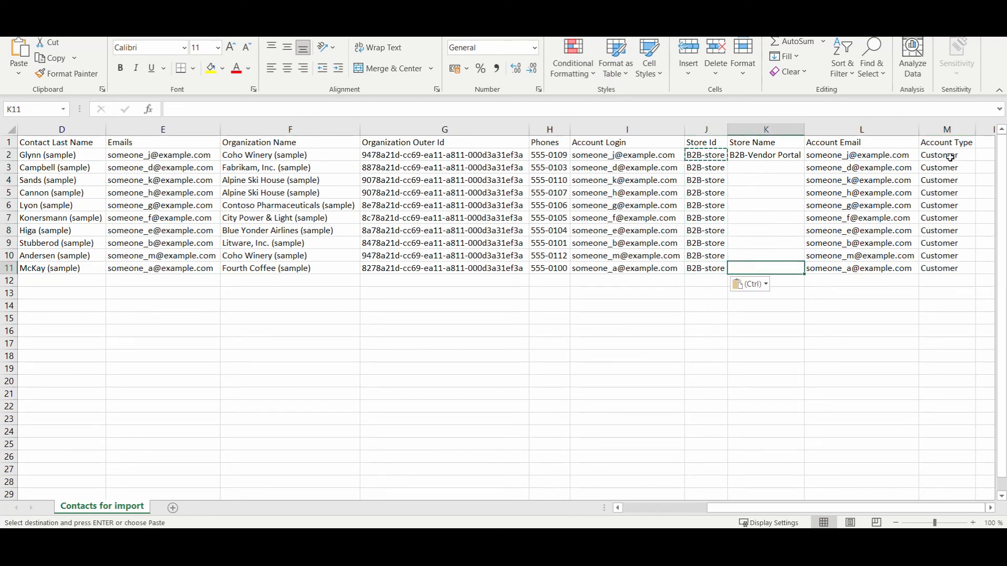
- Delete the Store Name and Account Type columns from the contacts sheet and save the workbook
left_click(760, 133)
key("ctrl")
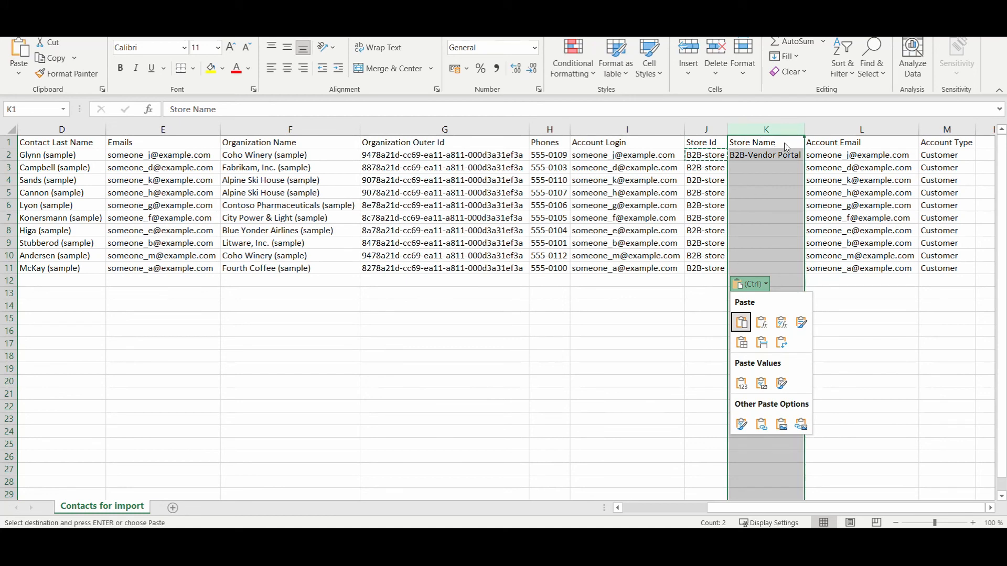
left_click(947, 132)
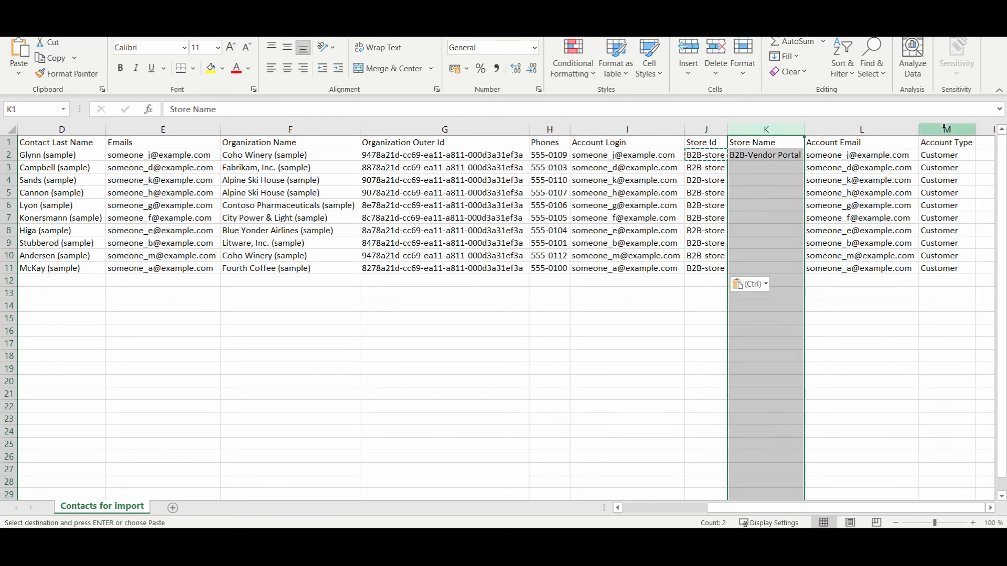
left_click(947, 133)
right_click(944, 133)
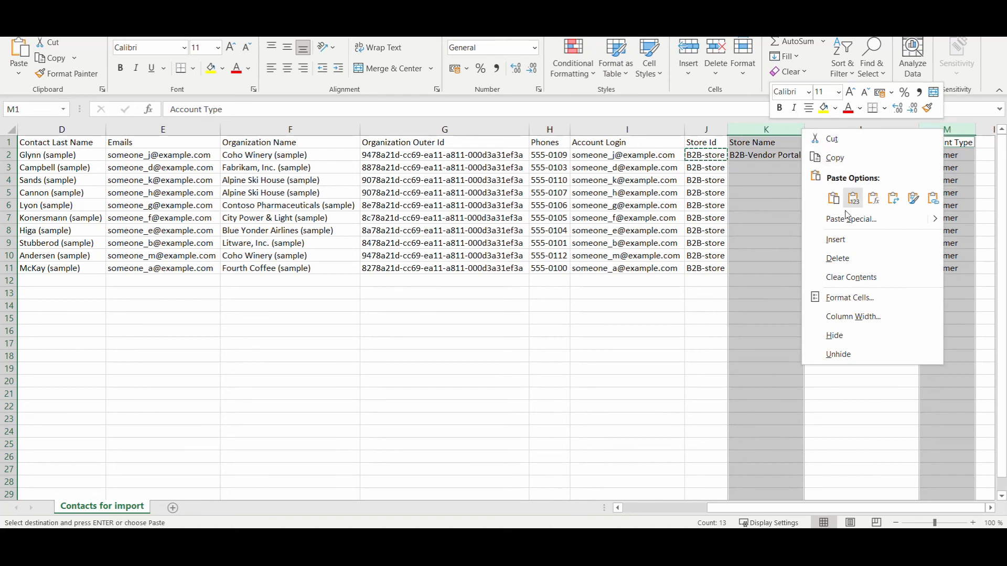
left_click(838, 258)
left_click(802, 217)
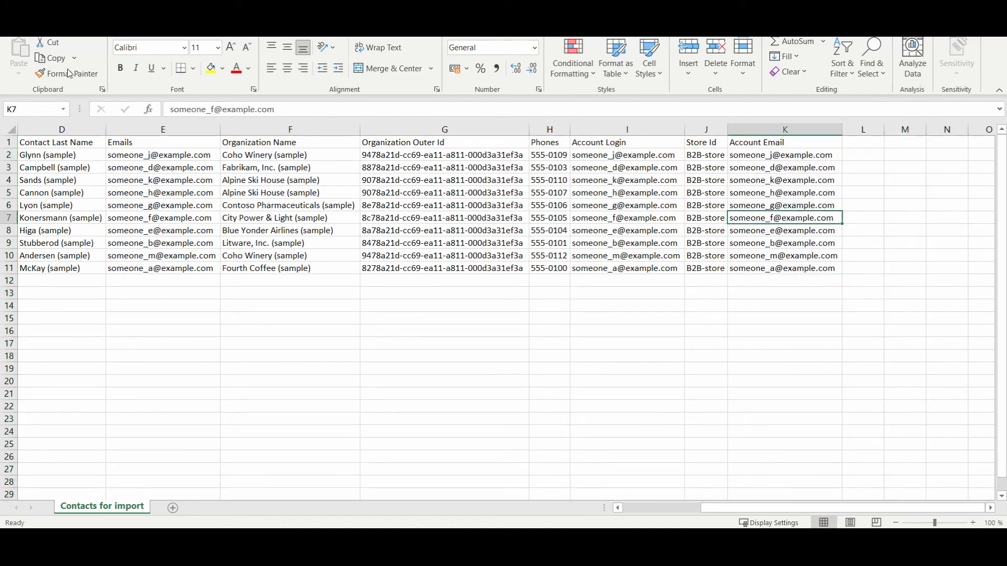
left_click(9, 27)
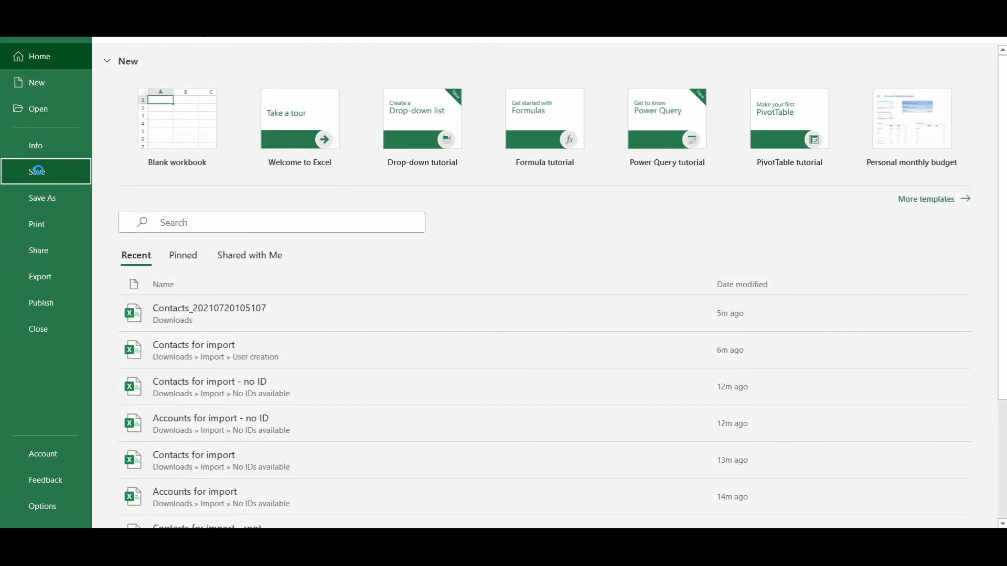
key("Escape")
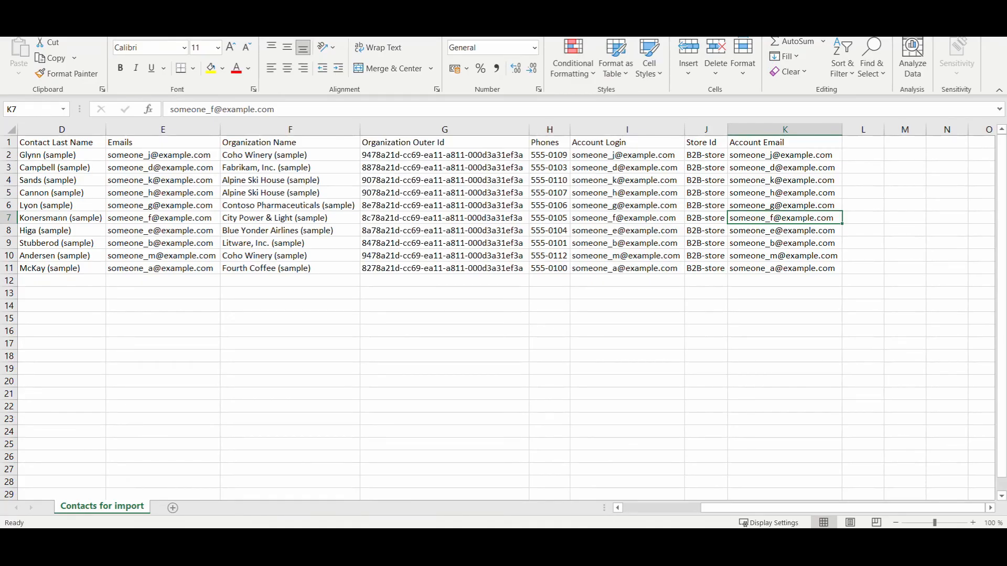
- Switch to Virto Commerce and start an import in Organizations & Contacts with the data type Contacts
key("alt+Tab")
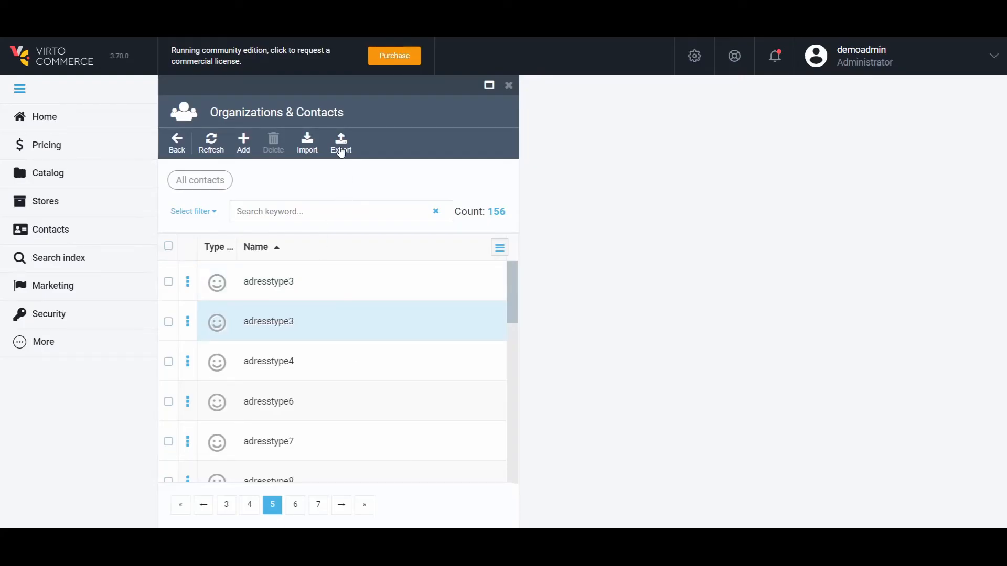
left_click(317, 152)
left_click(607, 207)
left_click(600, 251)
- Upload the Contacts for import CSV file from the User creation folder inside Import
left_click(659, 340)
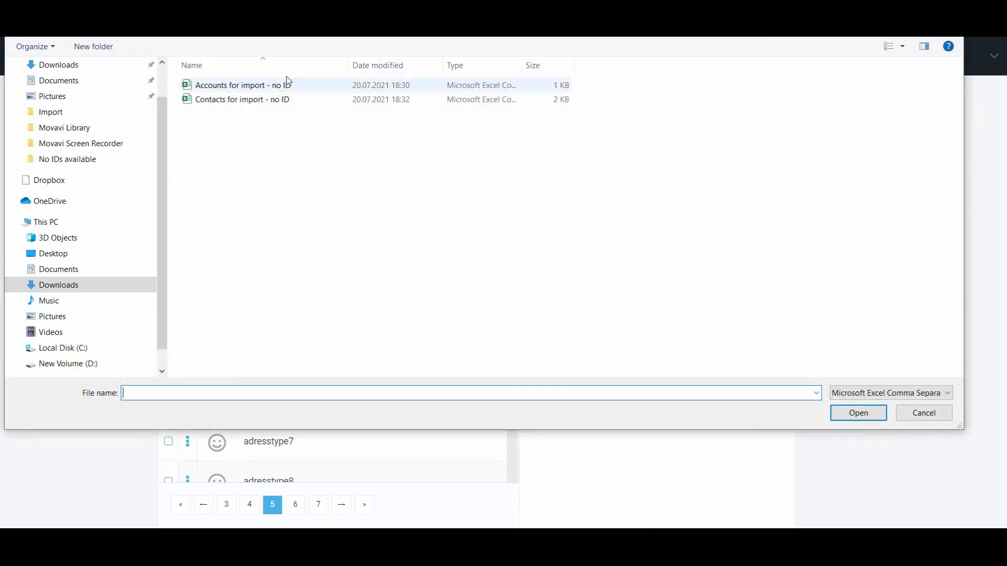
left_click(208, 34)
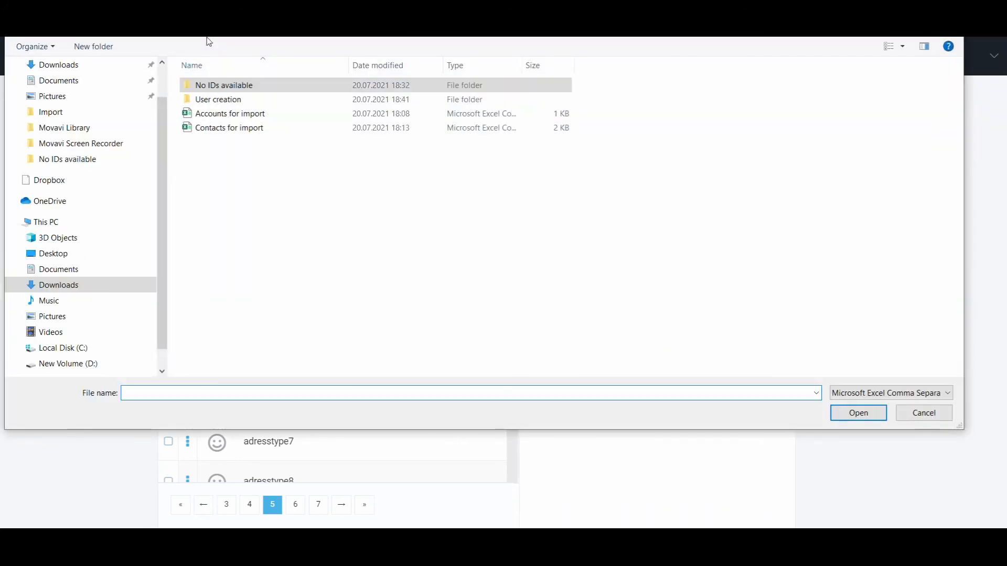
left_click(221, 101)
double_click(222, 102)
left_click(228, 89)
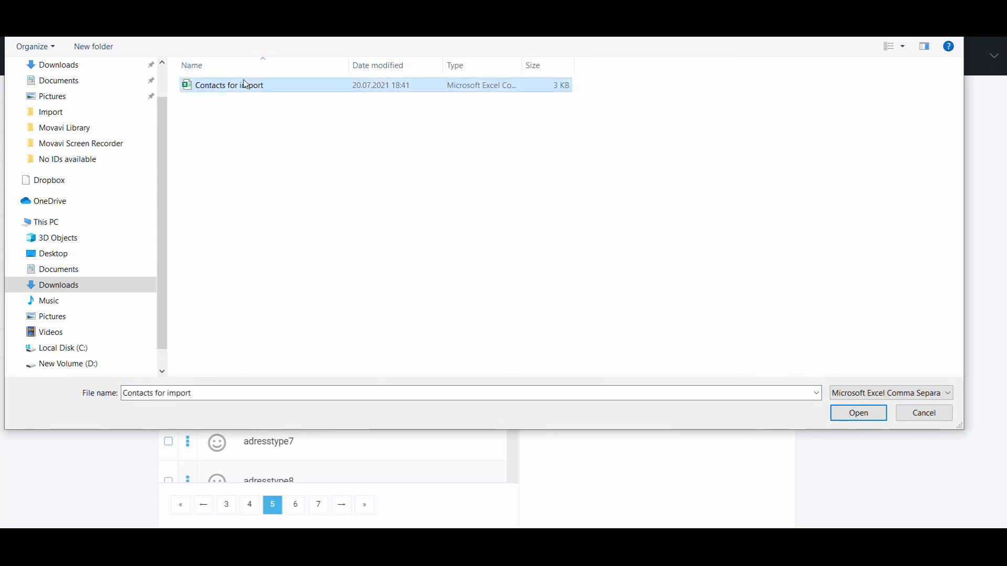
left_click(858, 413)
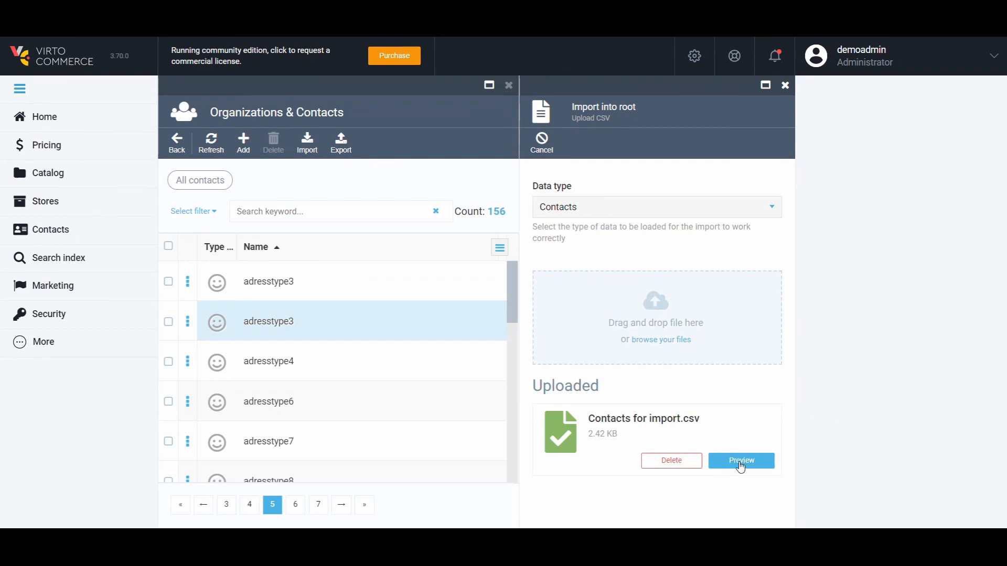
- Preview the uploaded file and import its contacts into the root, closing the import afterward
left_click(741, 462)
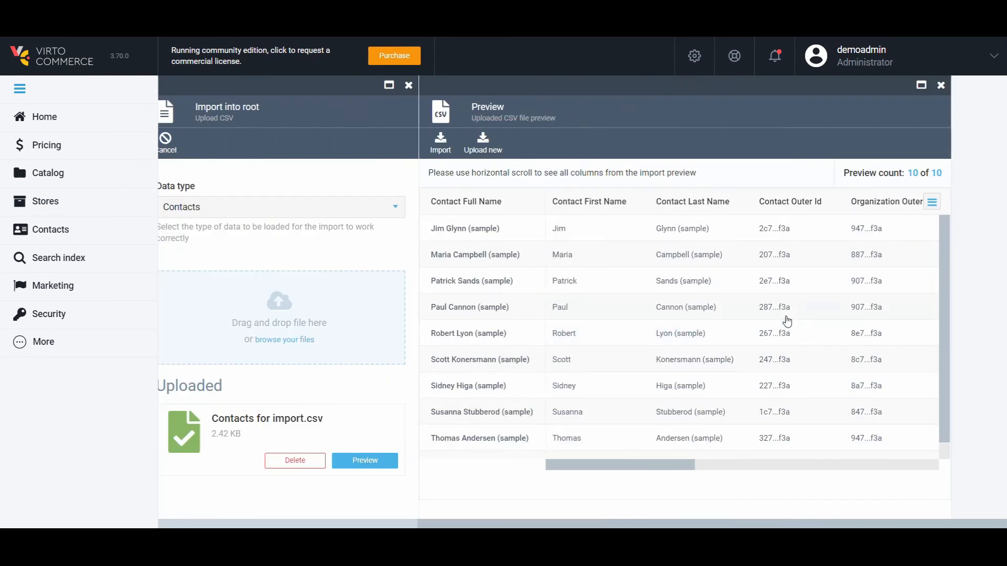
left_click(440, 141)
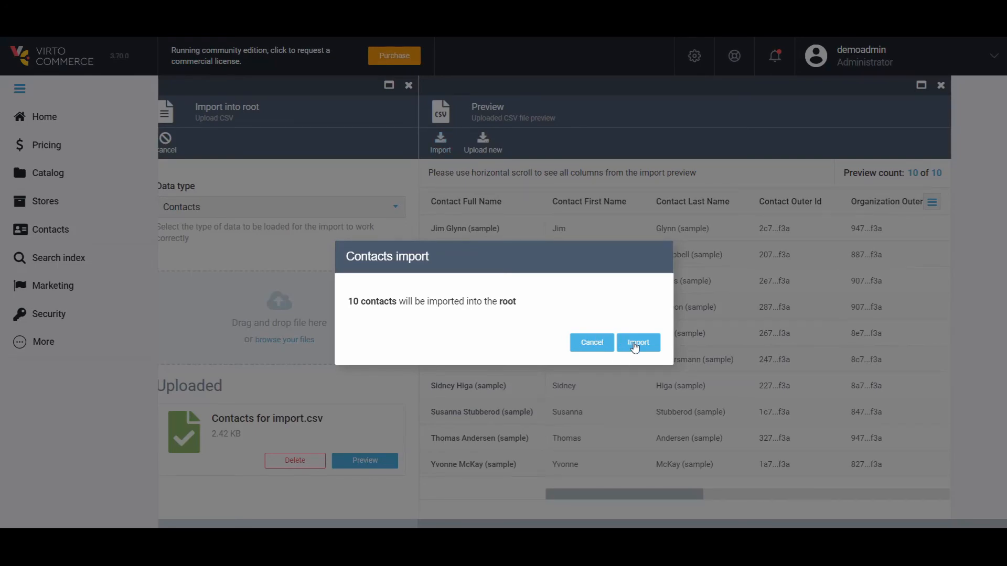
left_click(635, 343)
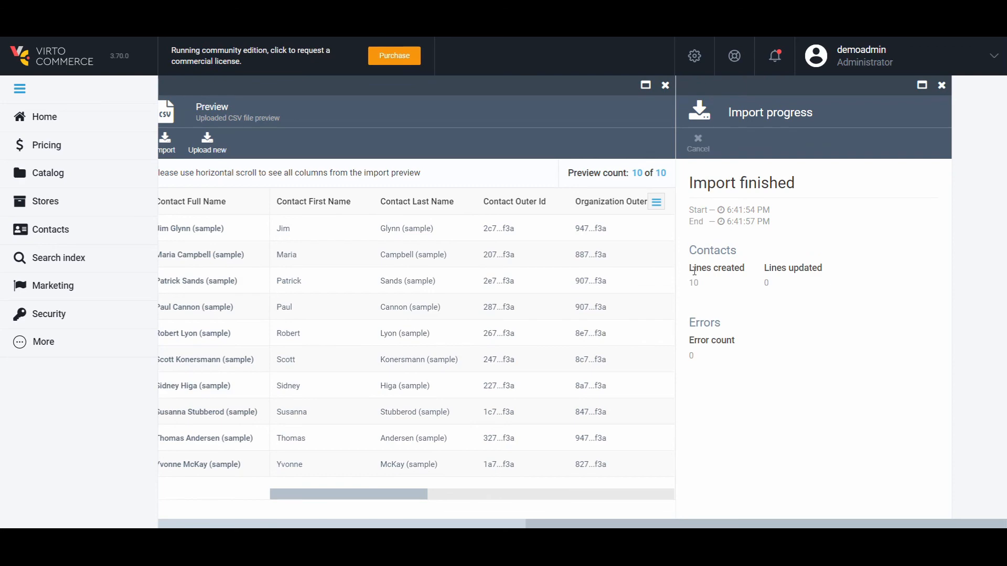
scroll(695, 271, "left", 5)
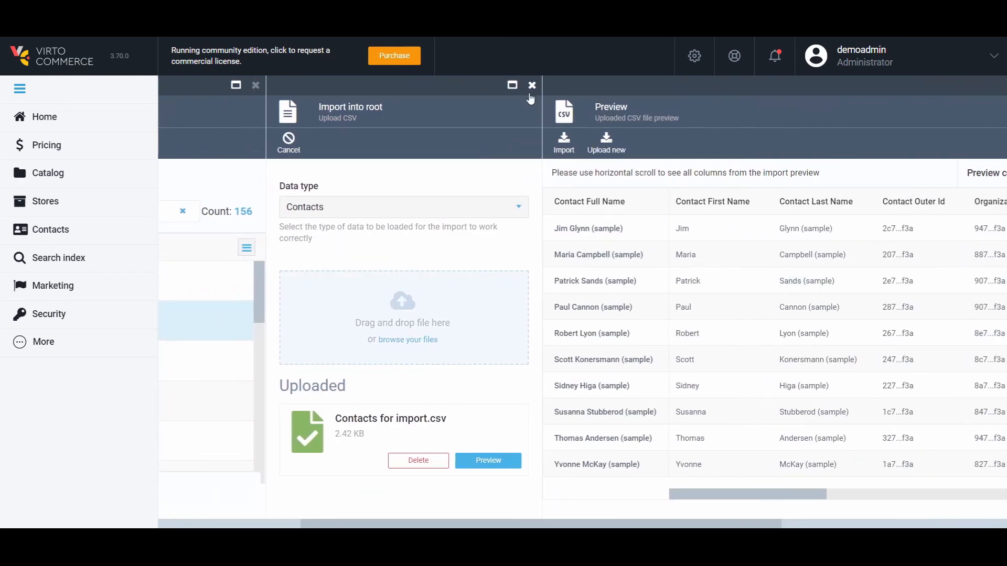
left_click(532, 86)
left_click(562, 343)
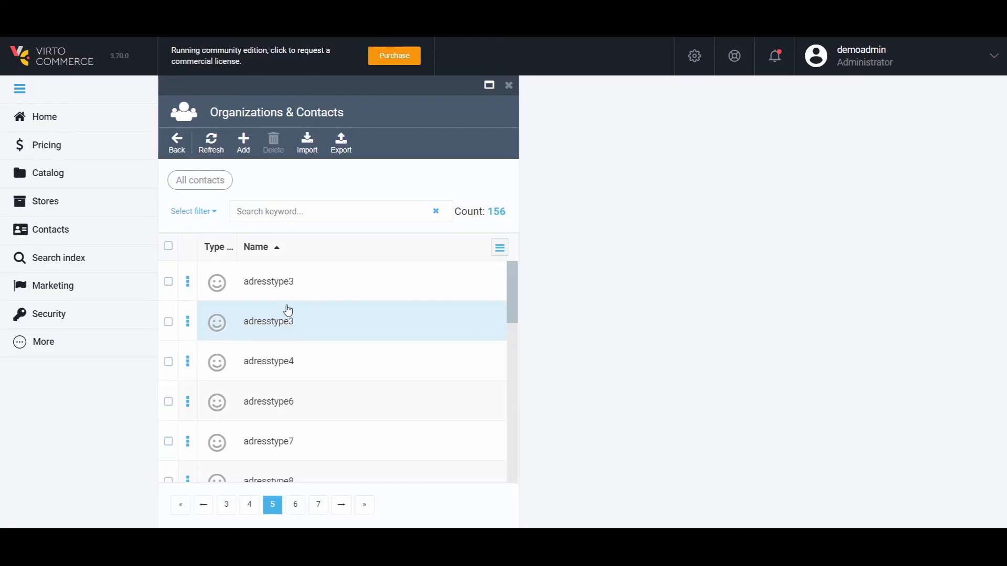
- Search the organizations and contacts list for "sample"
left_click(274, 211)
type("samp")
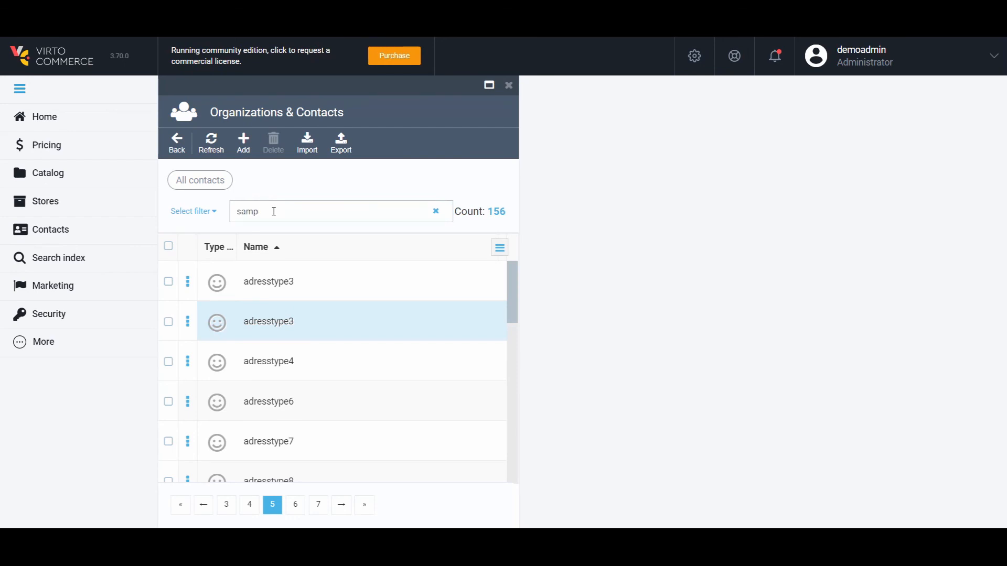
type("le")
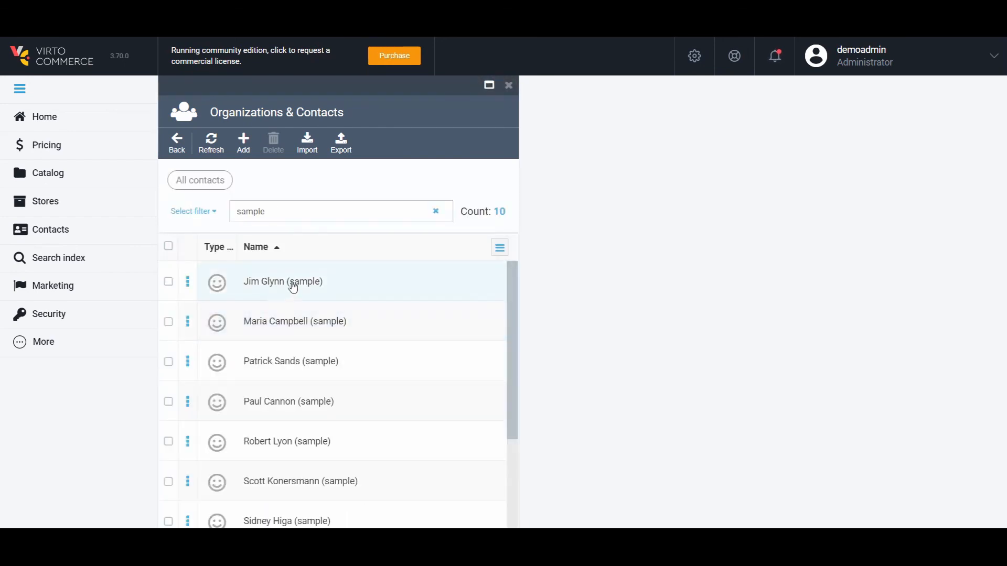
- Open the first listed sample contact's account and review its login, email, status, account type and store
left_click(292, 286)
left_click(571, 413)
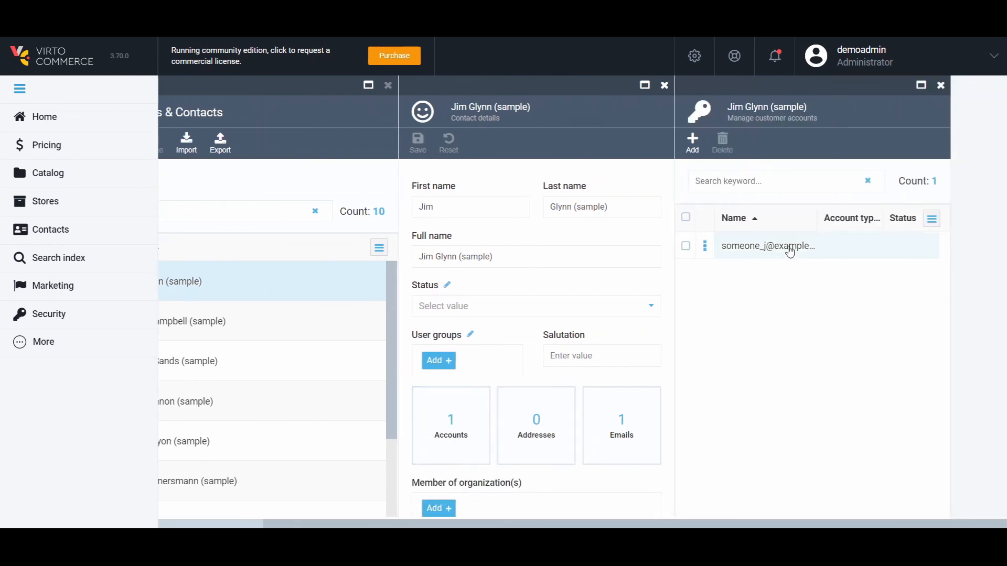
left_click(781, 245)
scroll(782, 246, "down", 2)
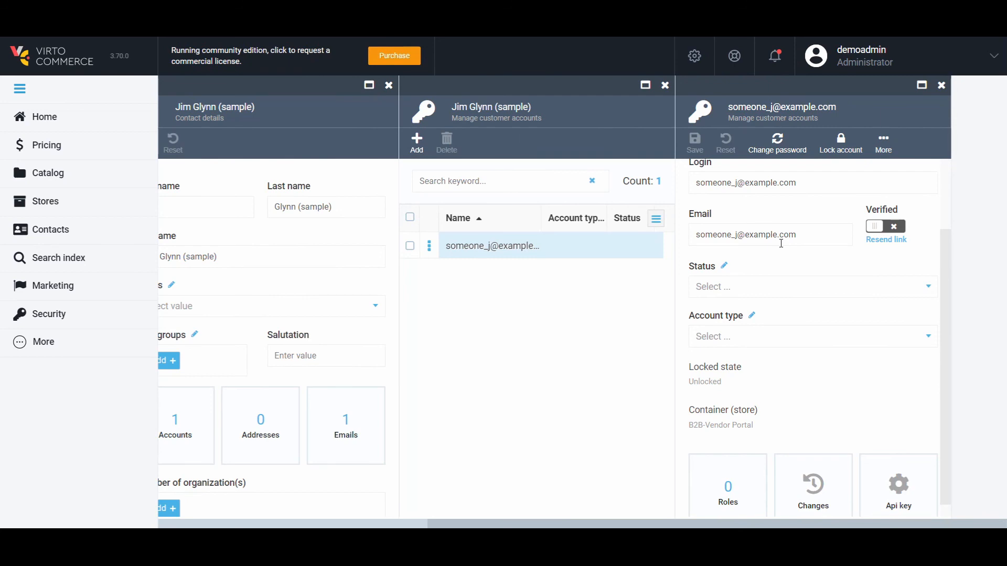
scroll(782, 245, "down", 1)
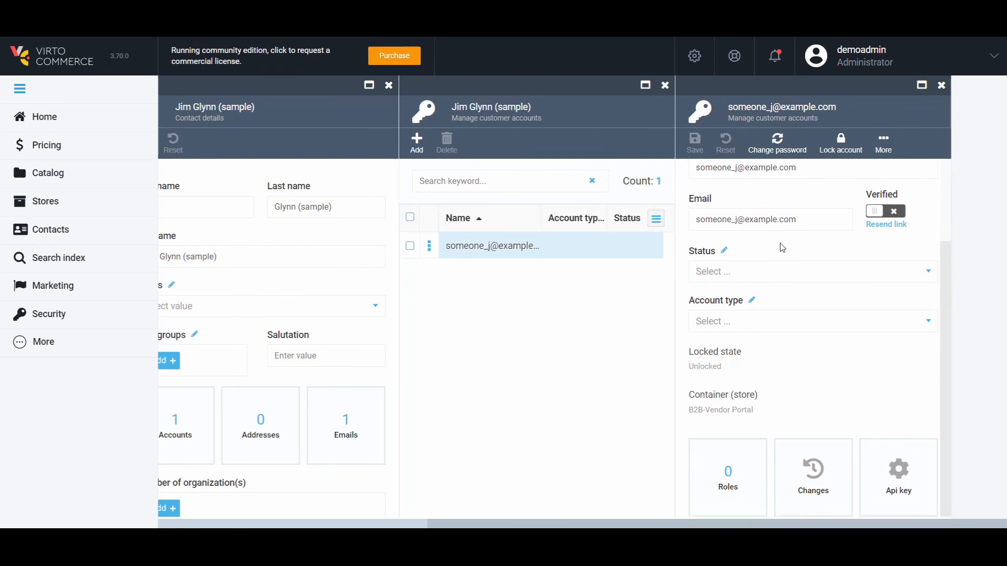
scroll(782, 247, "up", 1)
scroll(782, 247, "down", 1)
scroll(782, 248, "up", 4)
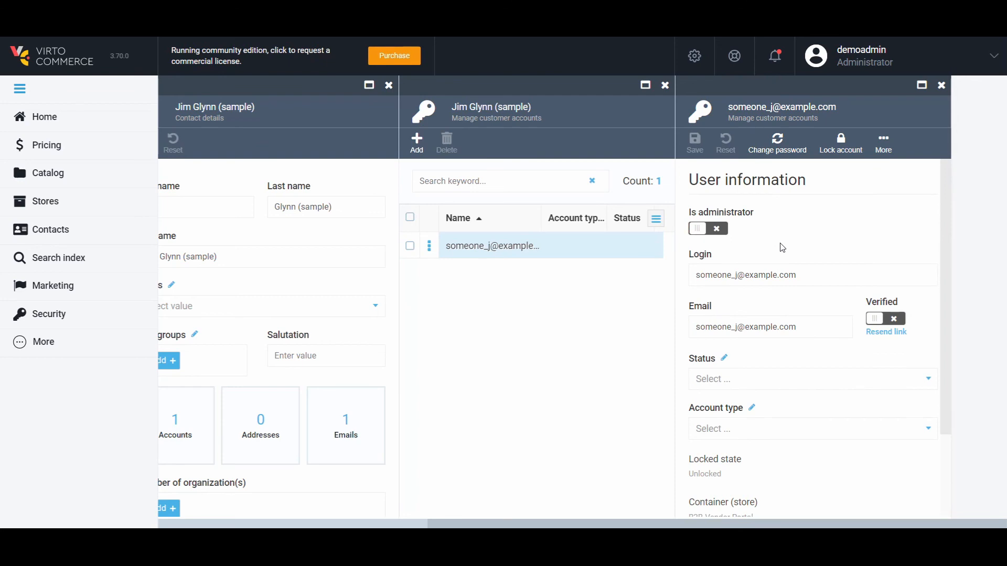